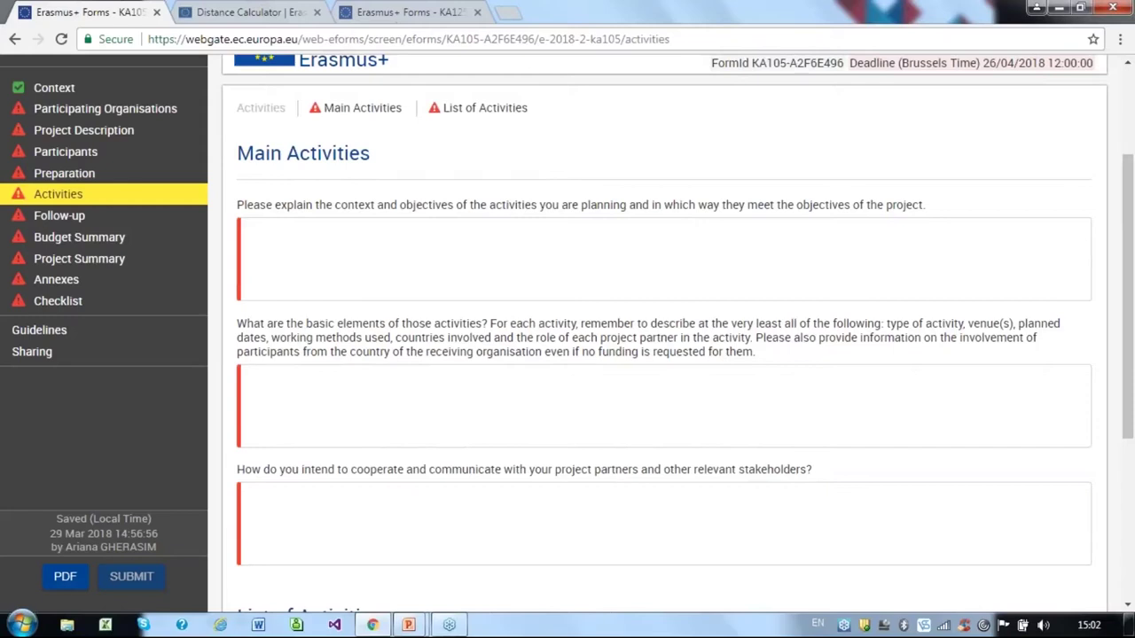
Open the details of activity A1 from the List of Activities
scroll(663, 337, down, 2)
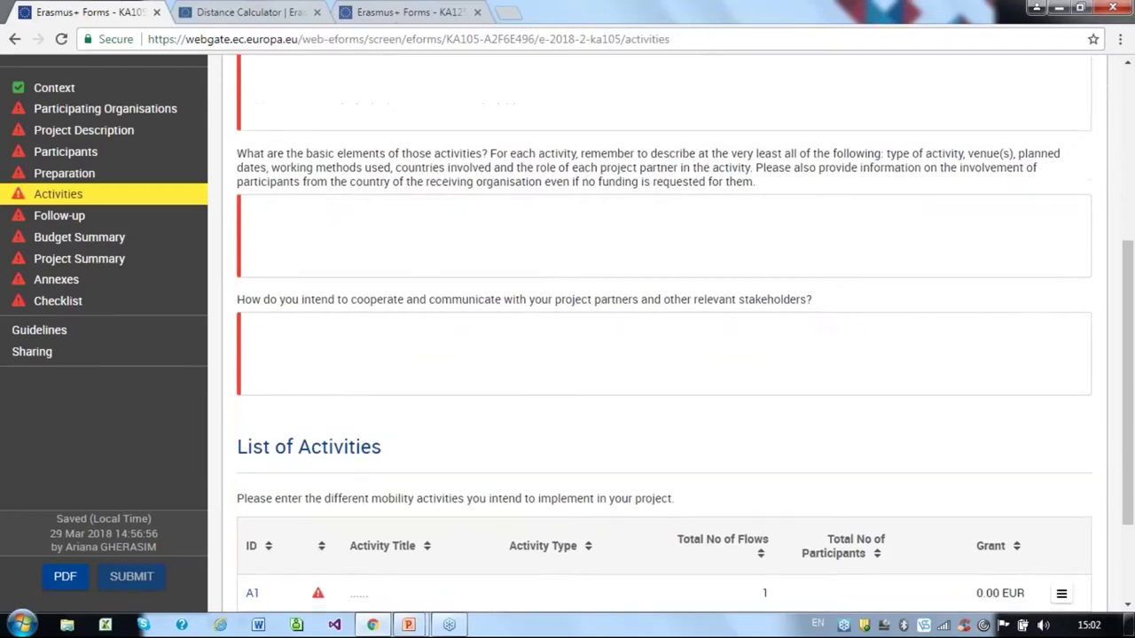
scroll(664, 333, down, 1)
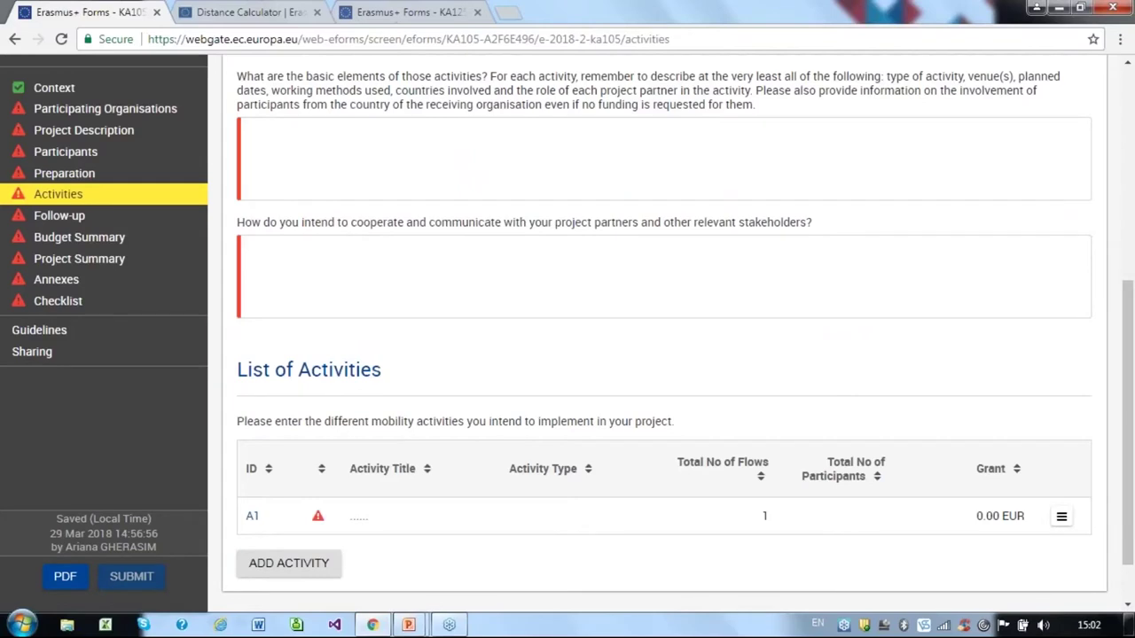
scroll(664, 334, down, 1)
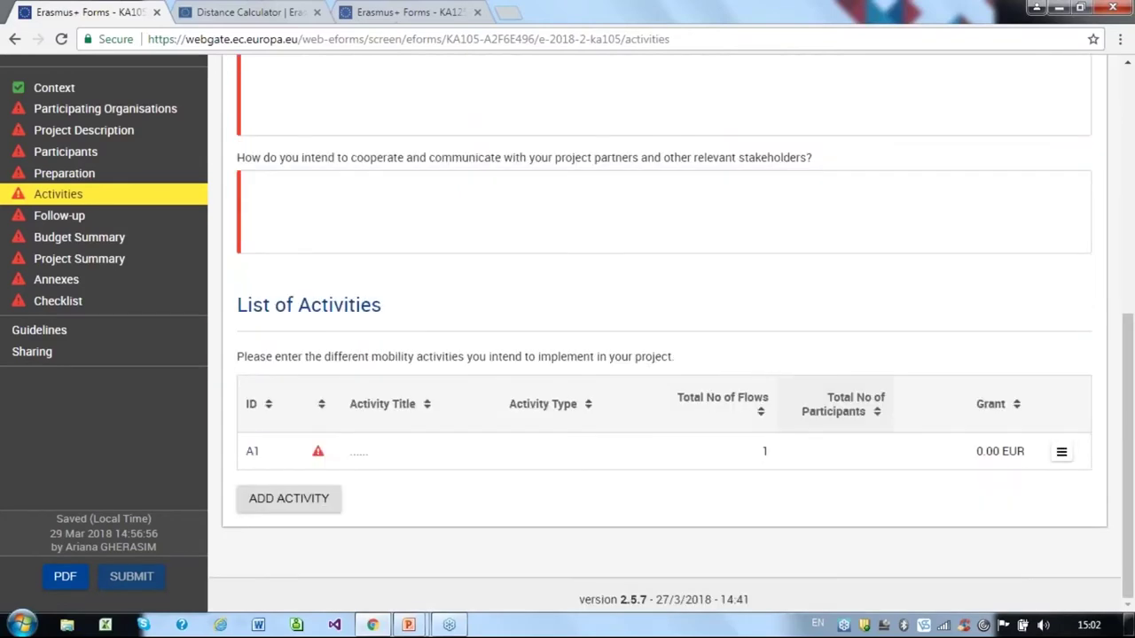
click(1061, 454)
click(931, 477)
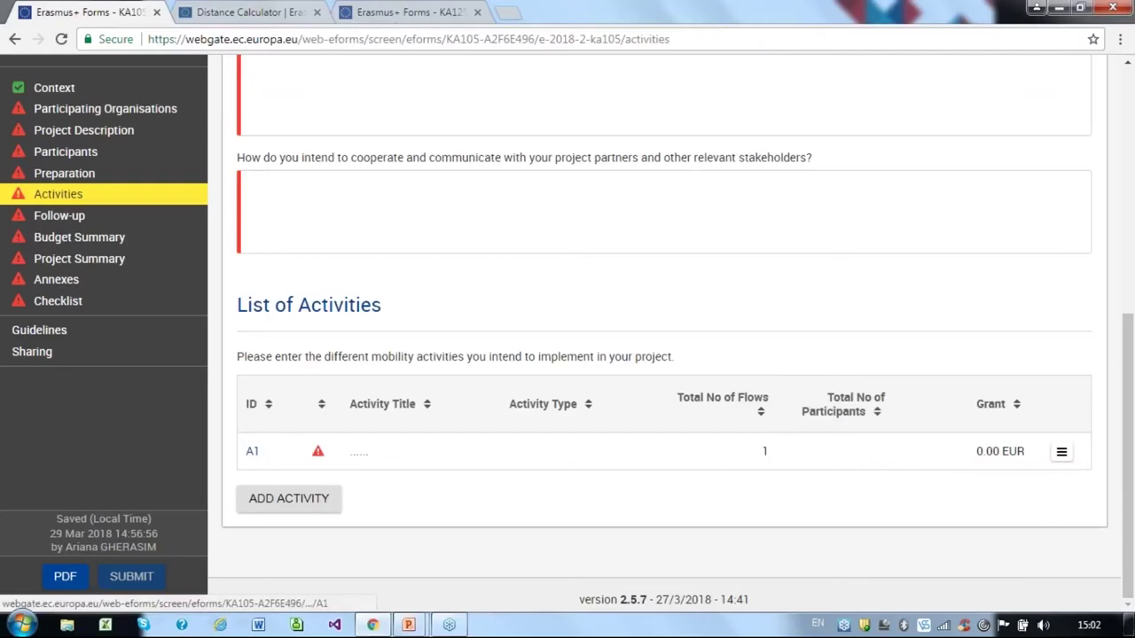
Set activity A1's type to Advance Planning Visit – Youth Exchange and its title to APV
scroll(620, 346, down, 1)
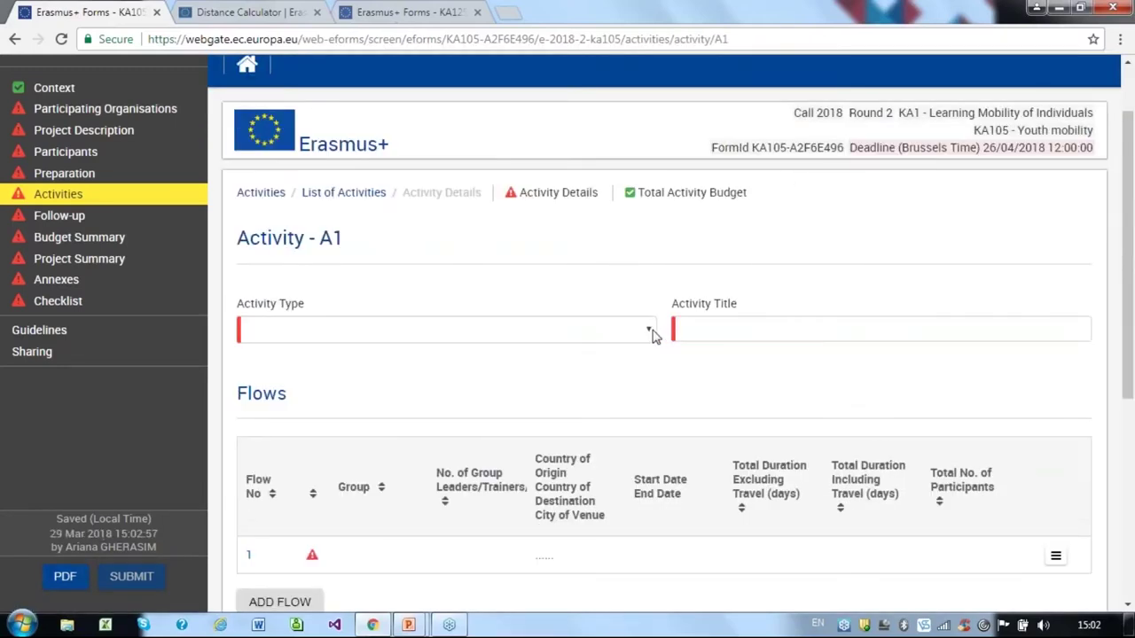
click(652, 331)
click(541, 367)
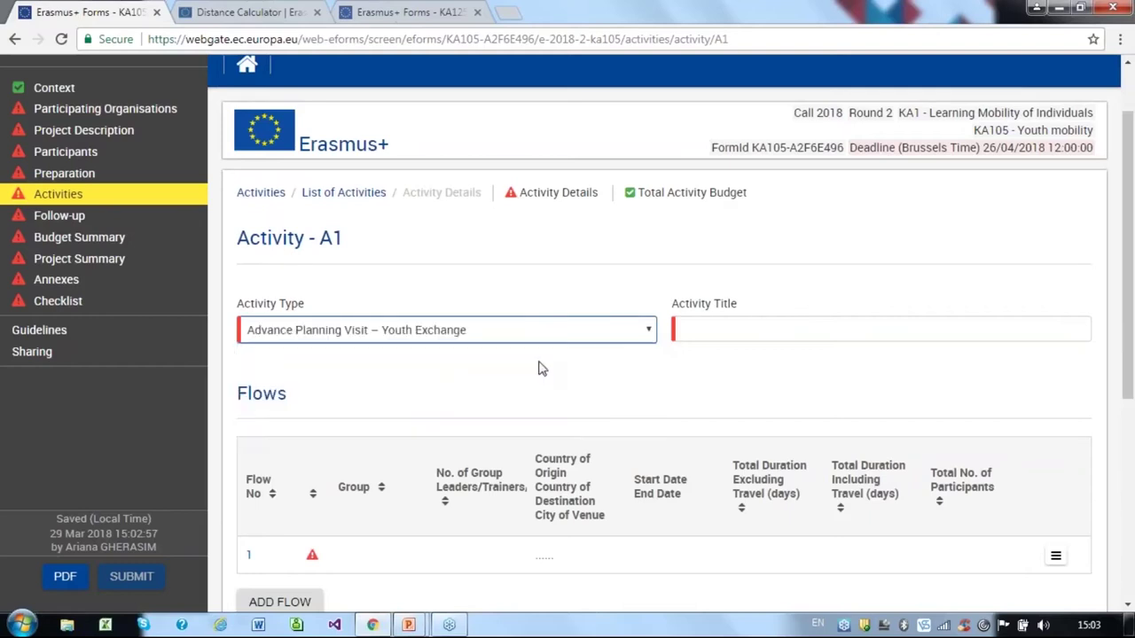
click(717, 331)
text(APV)
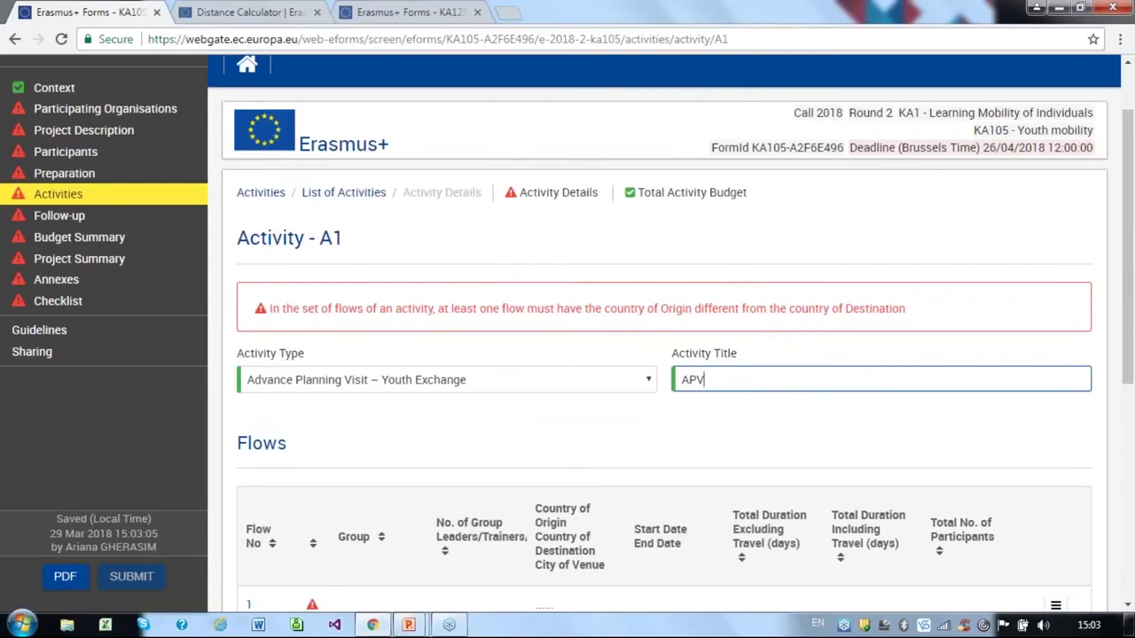
Open the details of flow 1 in the APV activity
scroll(620, 431, down, 3)
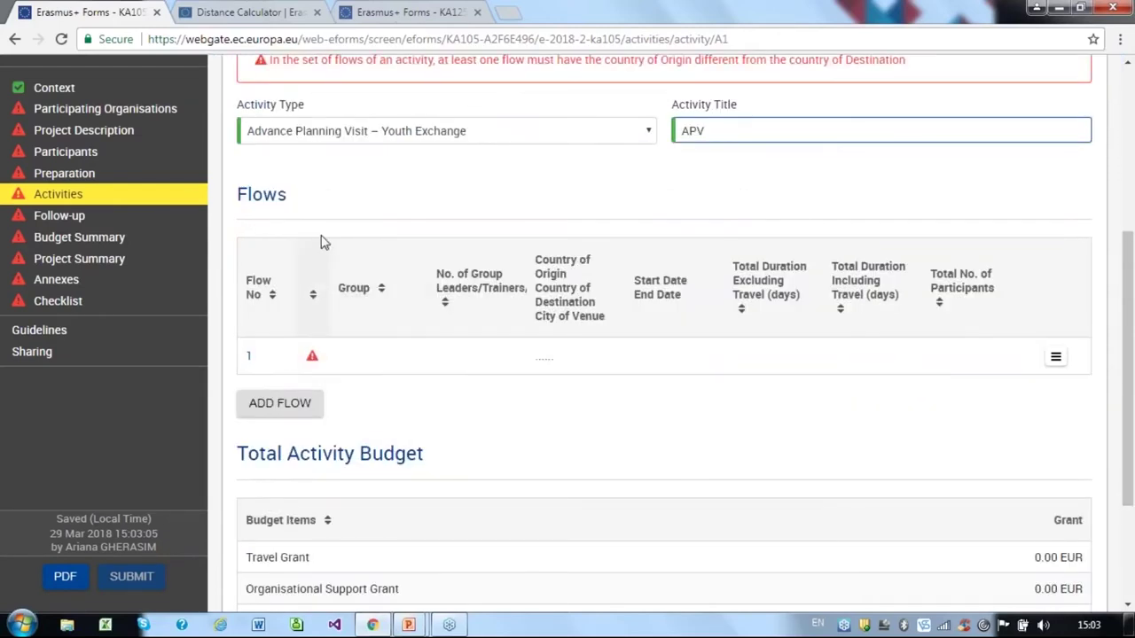
click(1051, 355)
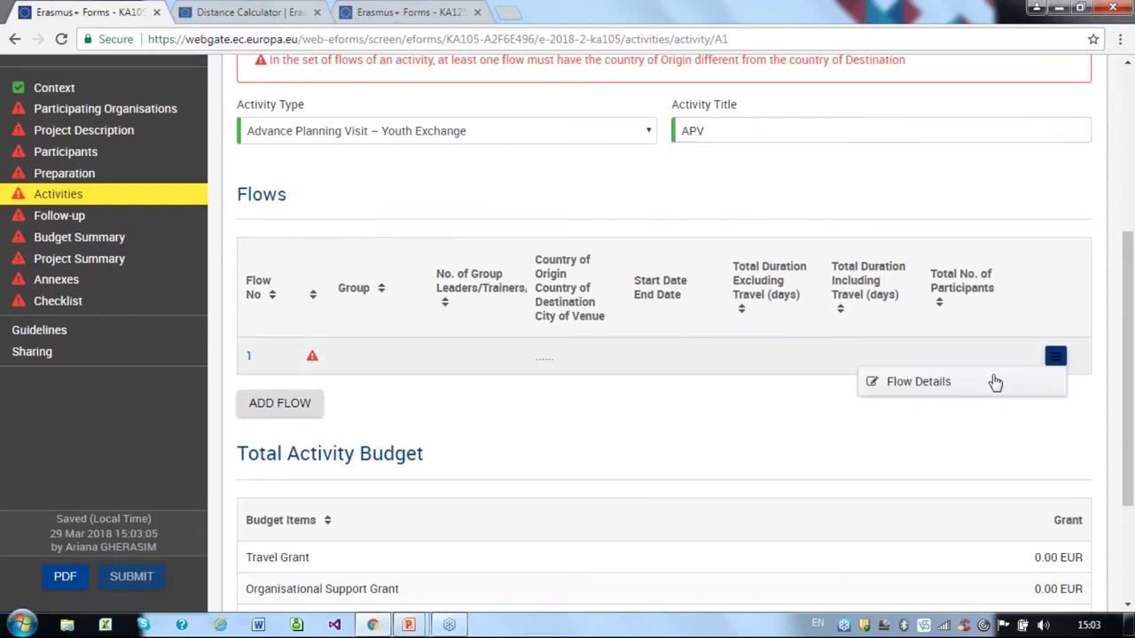
click(975, 388)
Name the flow's group UK Group and set its country of origin to United Kingdom
scroll(700, 351, down, 2)
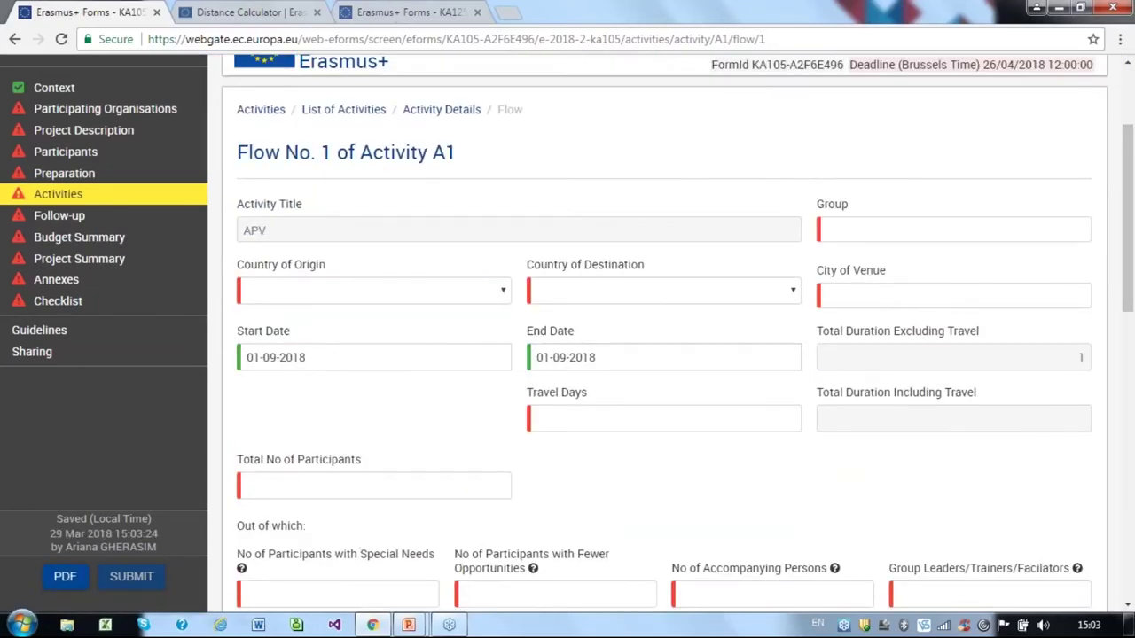
click(953, 229)
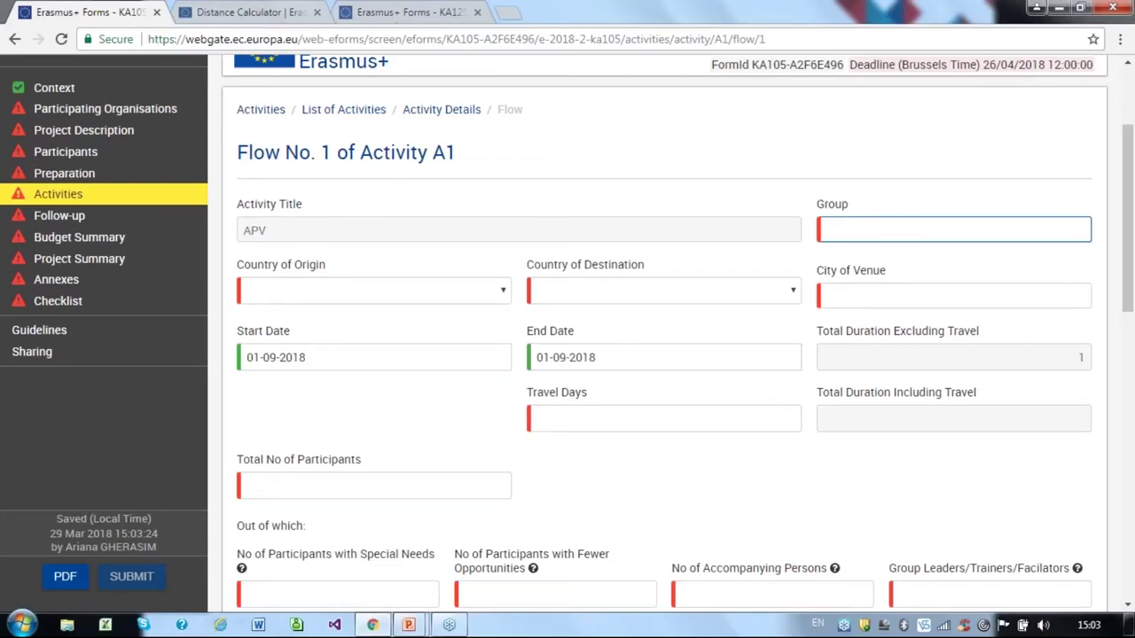
text(UK Group)
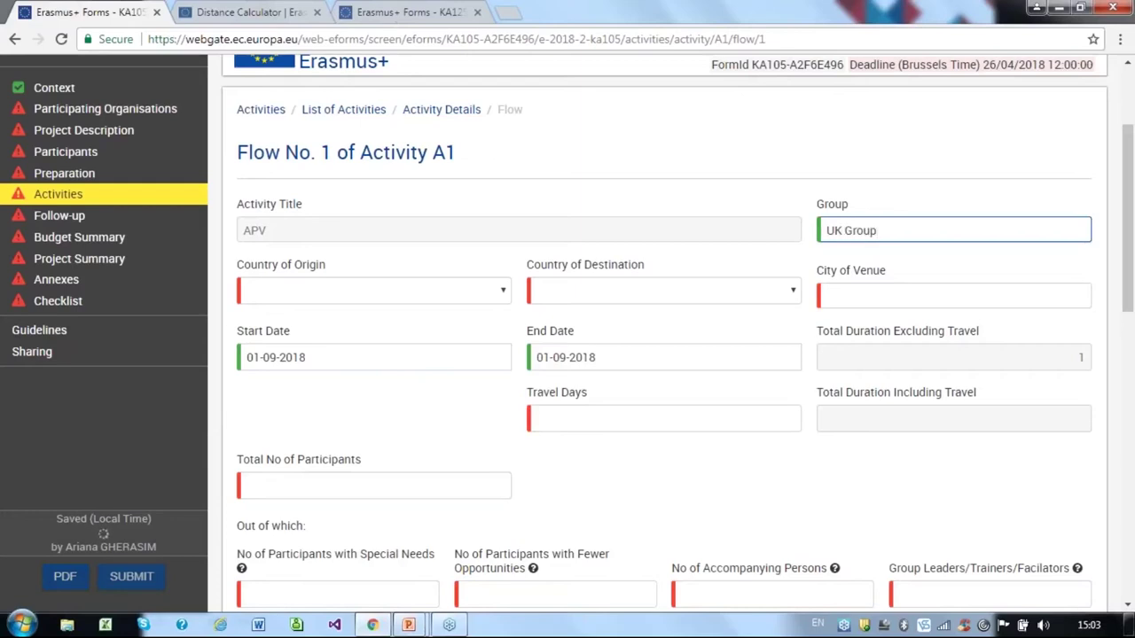
click(390, 289)
text(u)
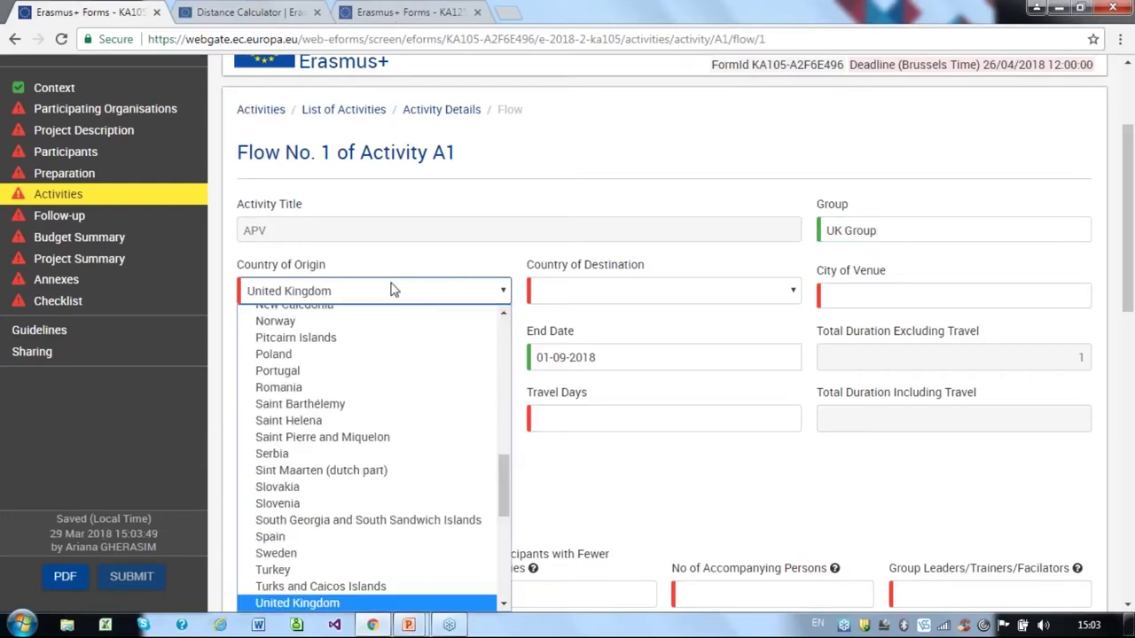
click(375, 603)
Set the flow's country of destination to Finland and its city of venue to Helsinki
click(625, 293)
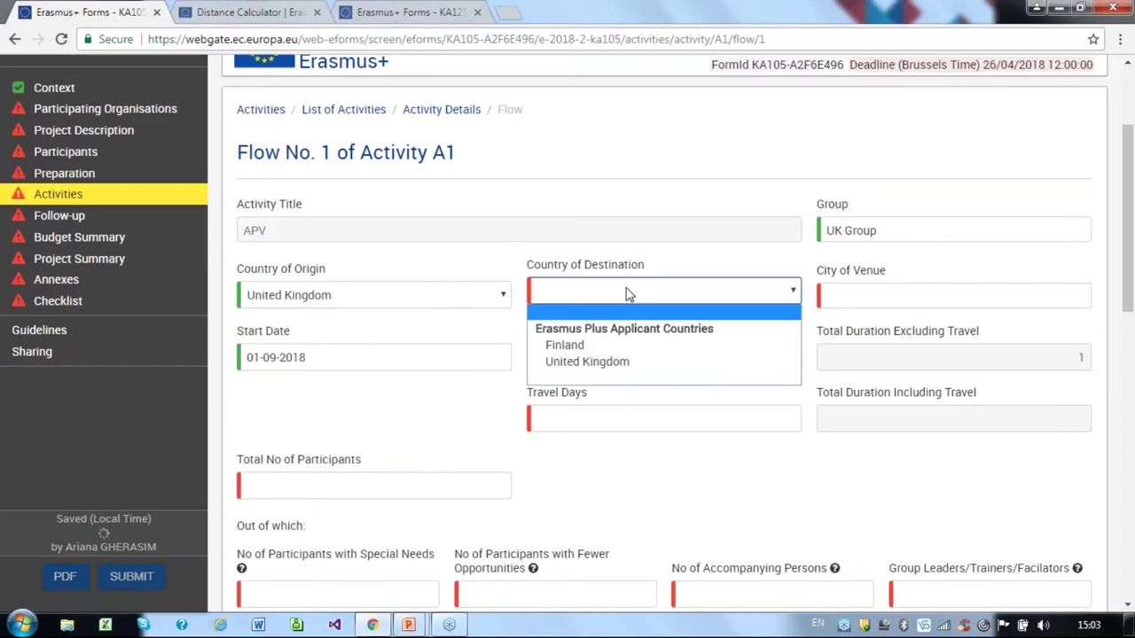
click(616, 345)
click(899, 295)
text(Helsinki)
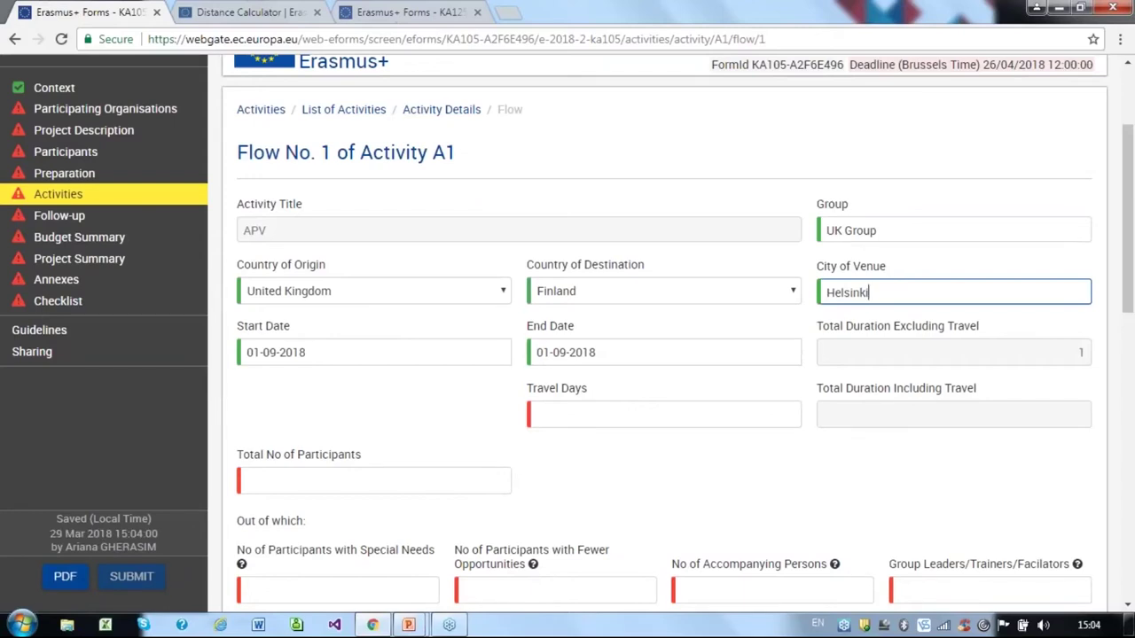
Set the flow's start date to 01-10-2018
click(395, 375)
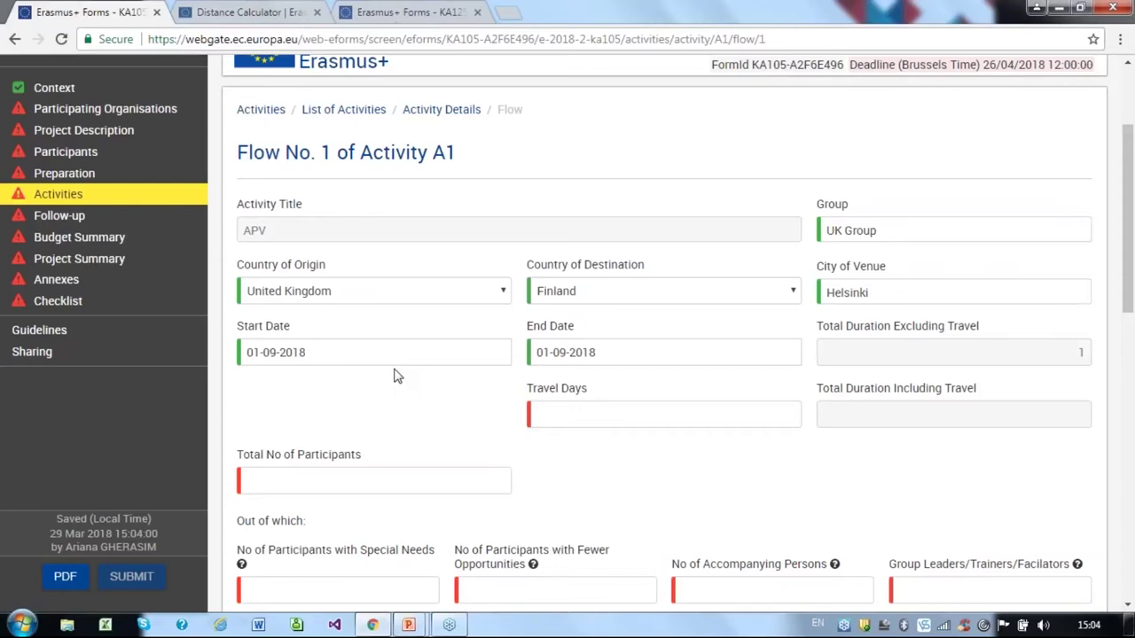
click(502, 352)
click(422, 381)
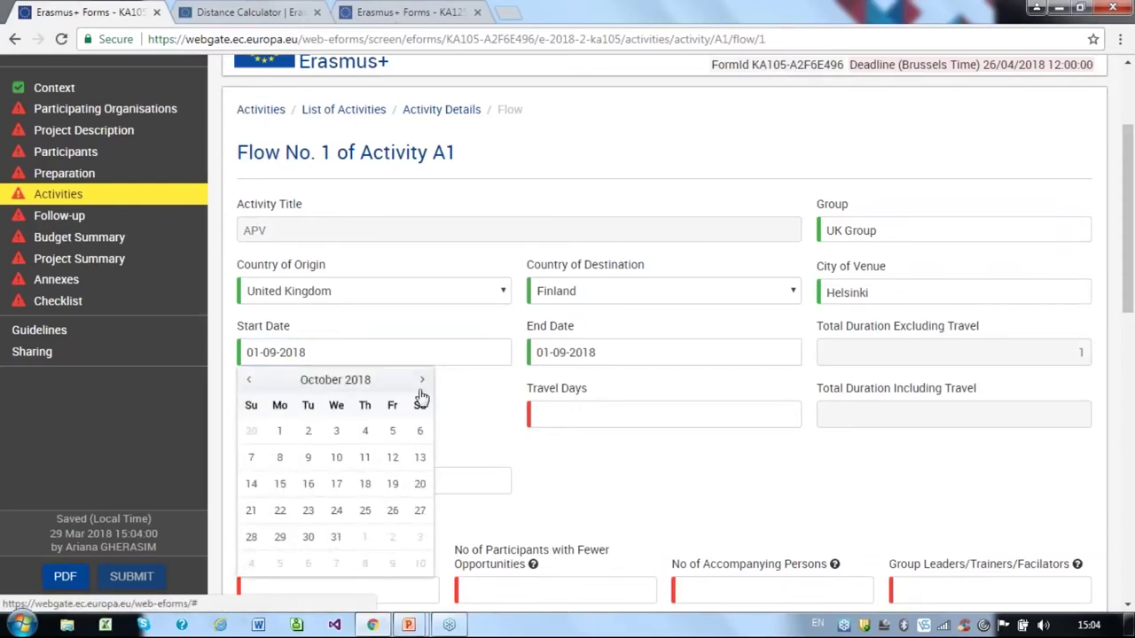
click(283, 434)
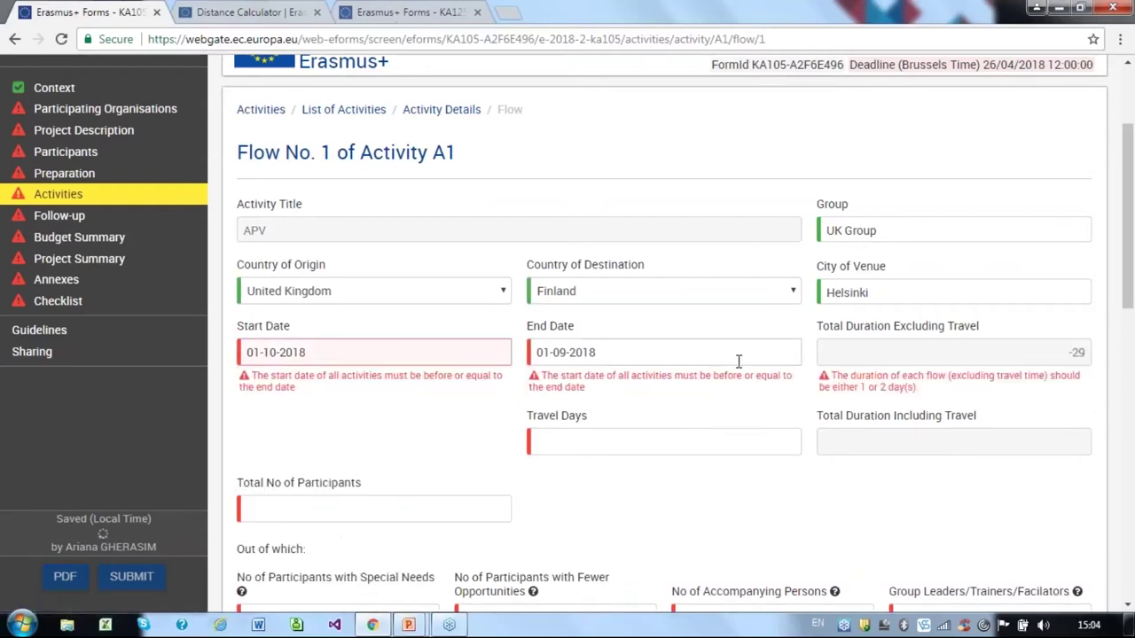
drag(310, 399, 952, 400)
click(949, 399)
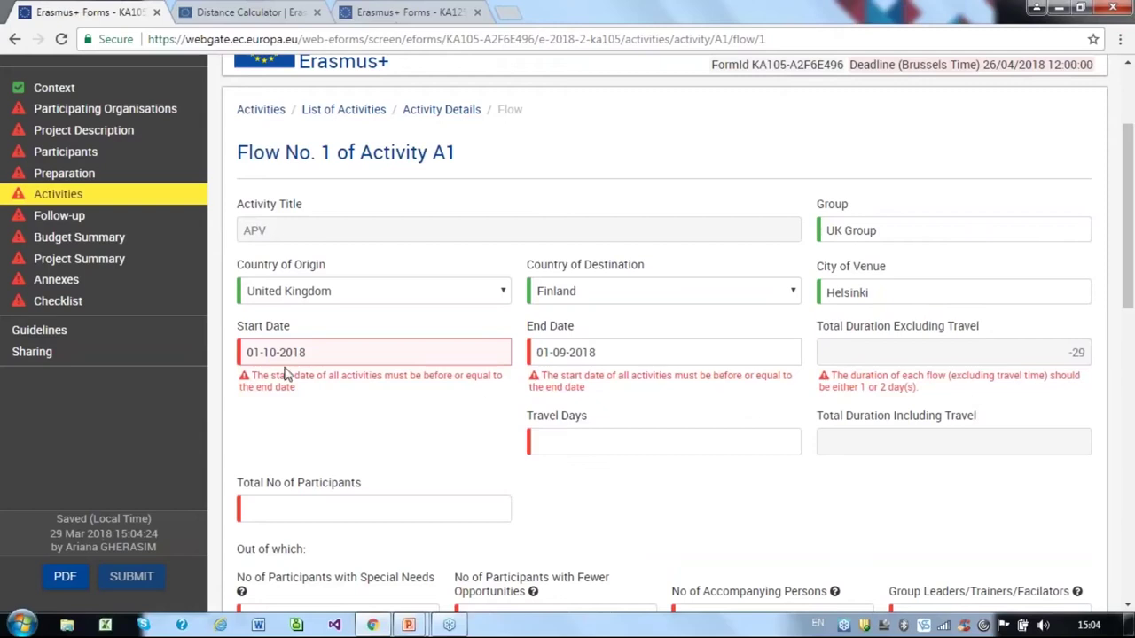
Set the flow's end date to 02-10-2018 and its travel days to 1
click(613, 352)
click(712, 378)
click(598, 431)
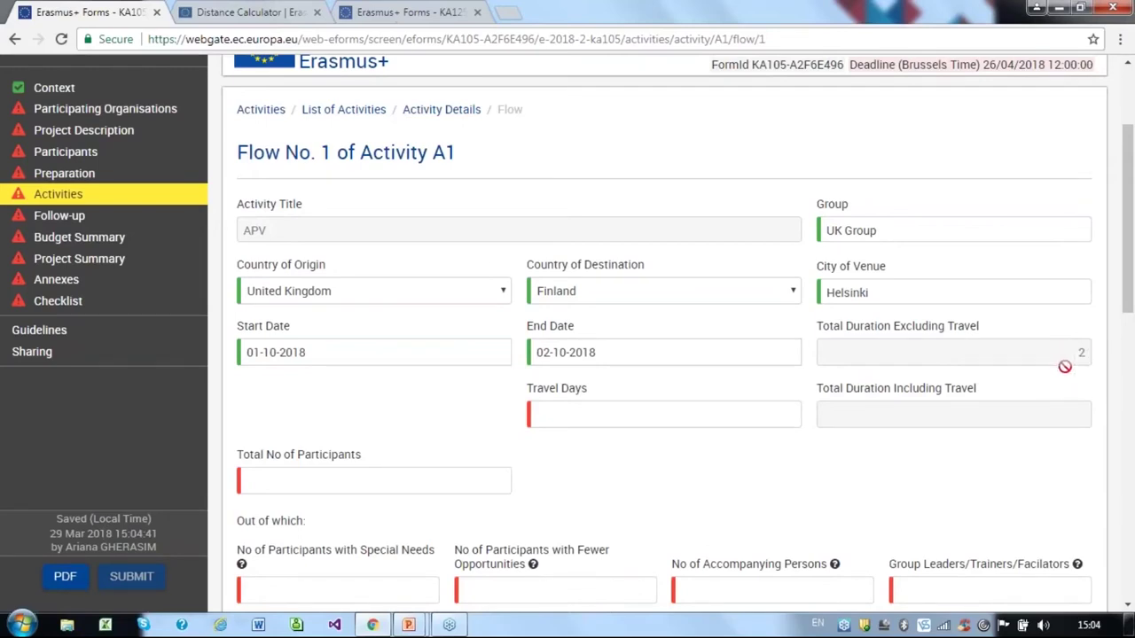
click(770, 415)
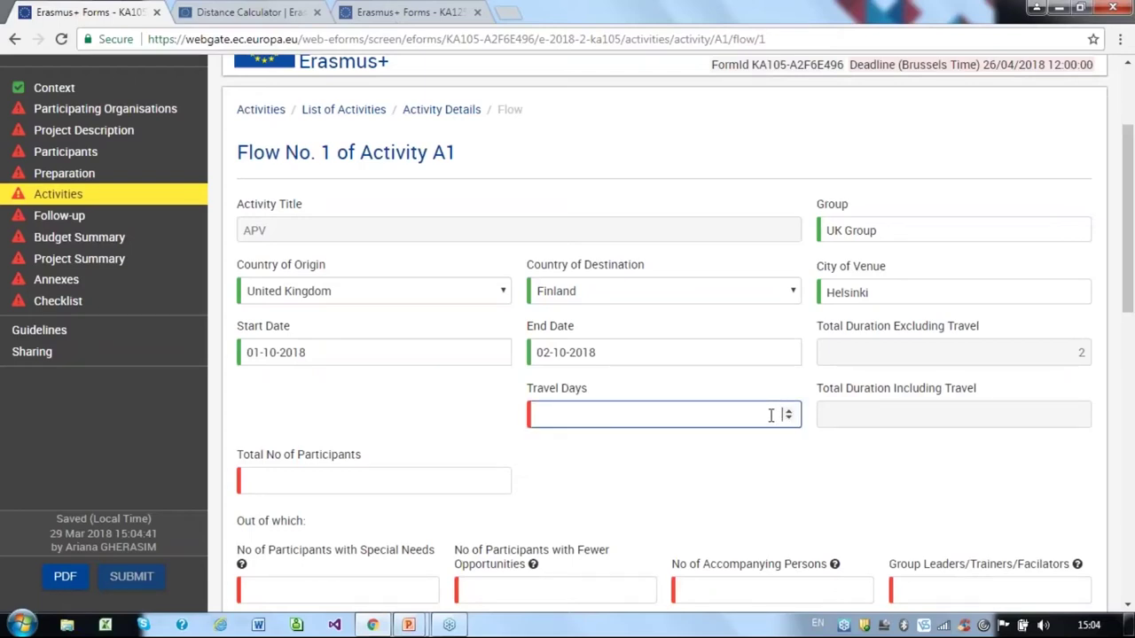
text(1)
click(735, 477)
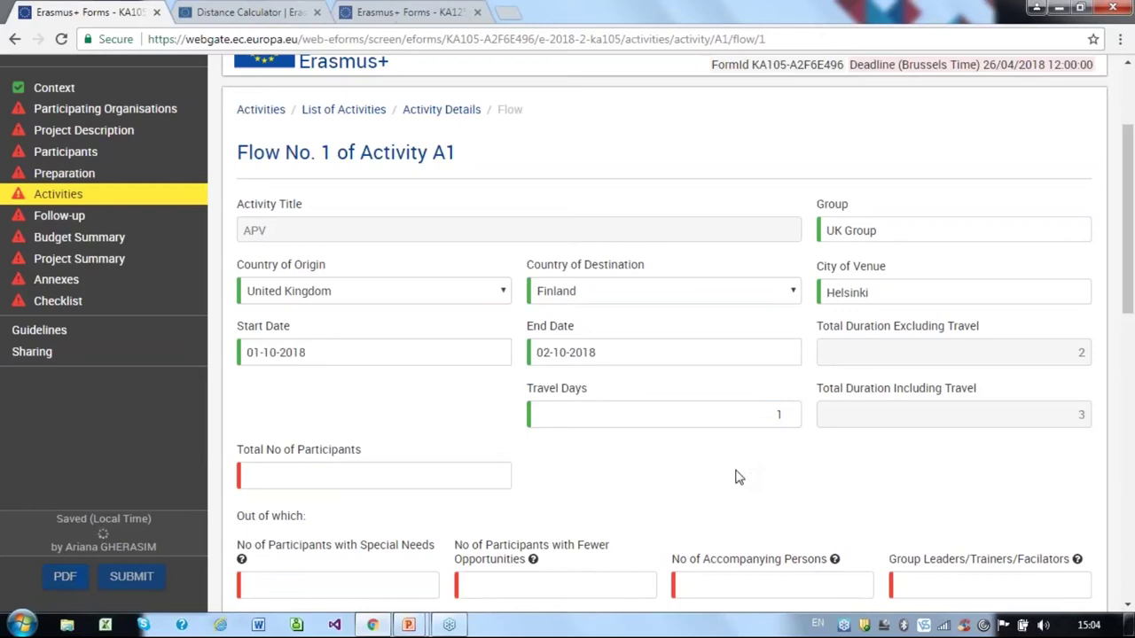
Set the flow's total number of participants to 1
click(447, 477)
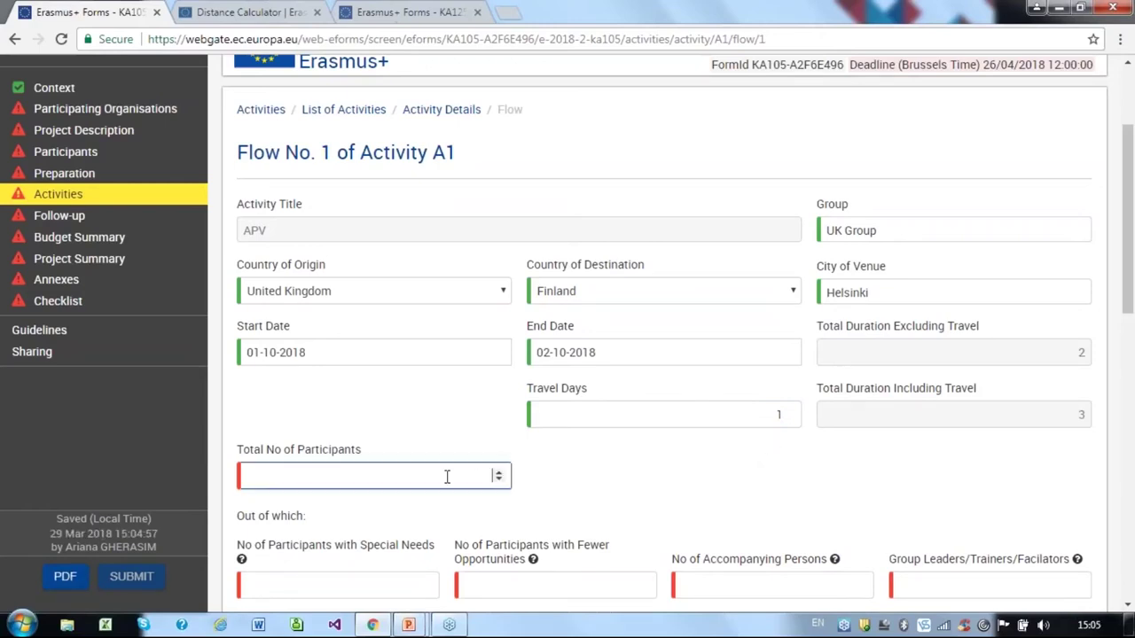
text(1)
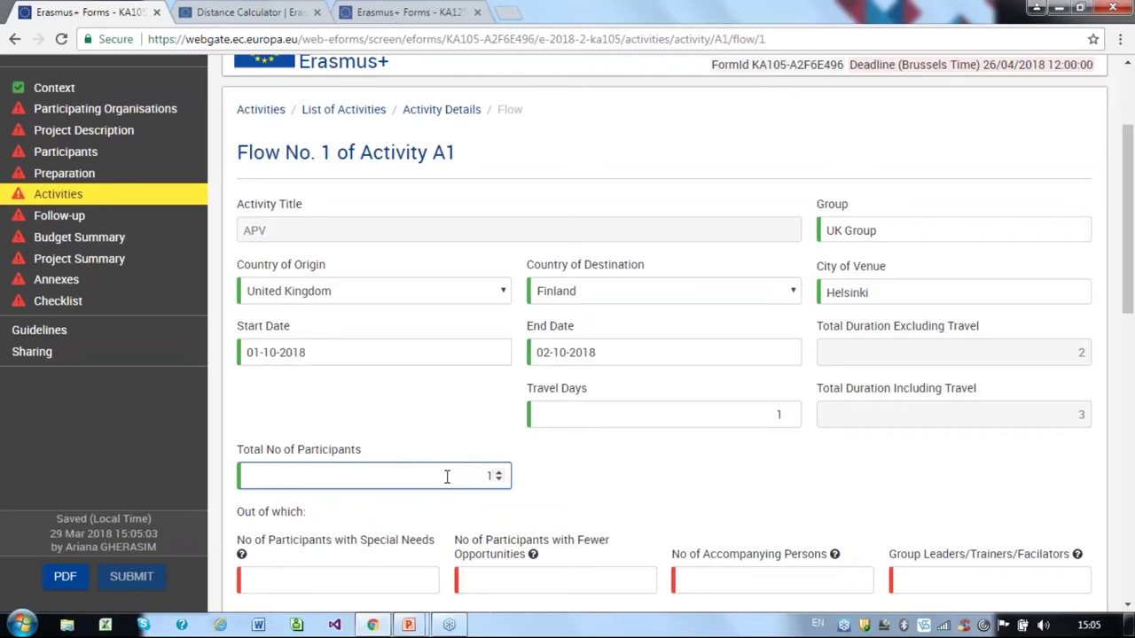
click(566, 217)
Enter 0 participants with special needs, 0 with fewer opportunities, 0 accompanying persons and 1 group leader/trainer/facilitator
scroll(566, 217, down, 3)
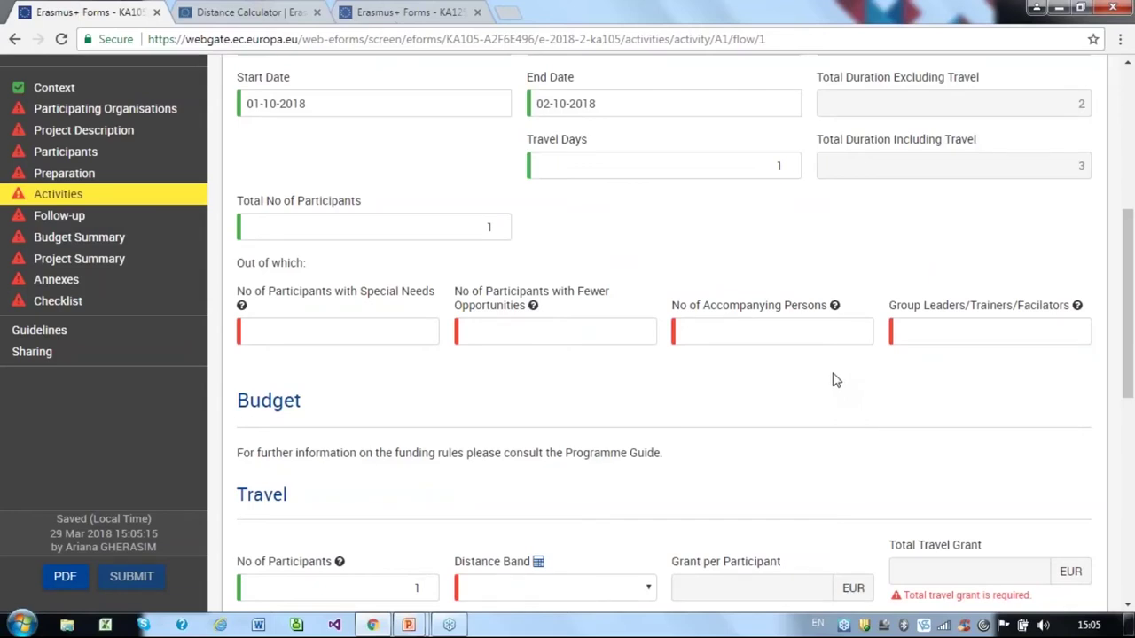
click(420, 335)
text(0)
click(572, 329)
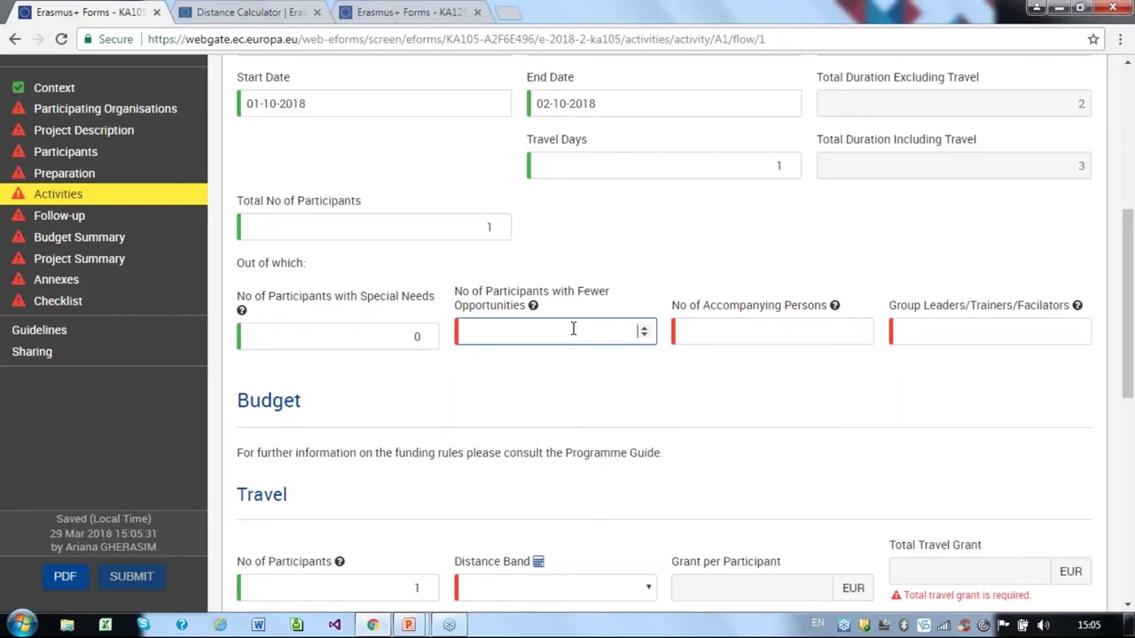
text(0)
click(778, 329)
text(0)
click(1038, 329)
text(1)
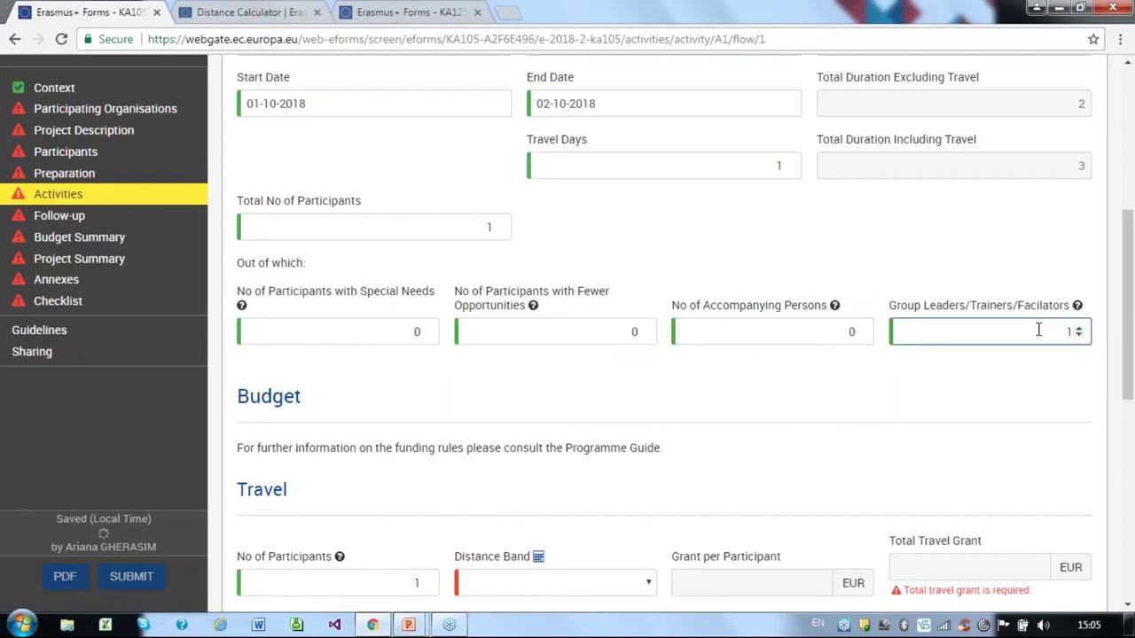
click(965, 387)
Switch to the Erasmus+ Distance Calculator page and calculate the distance from Birmingham, United Kingdom, to Helsinki, Finland
scroll(913, 365, down, 1)
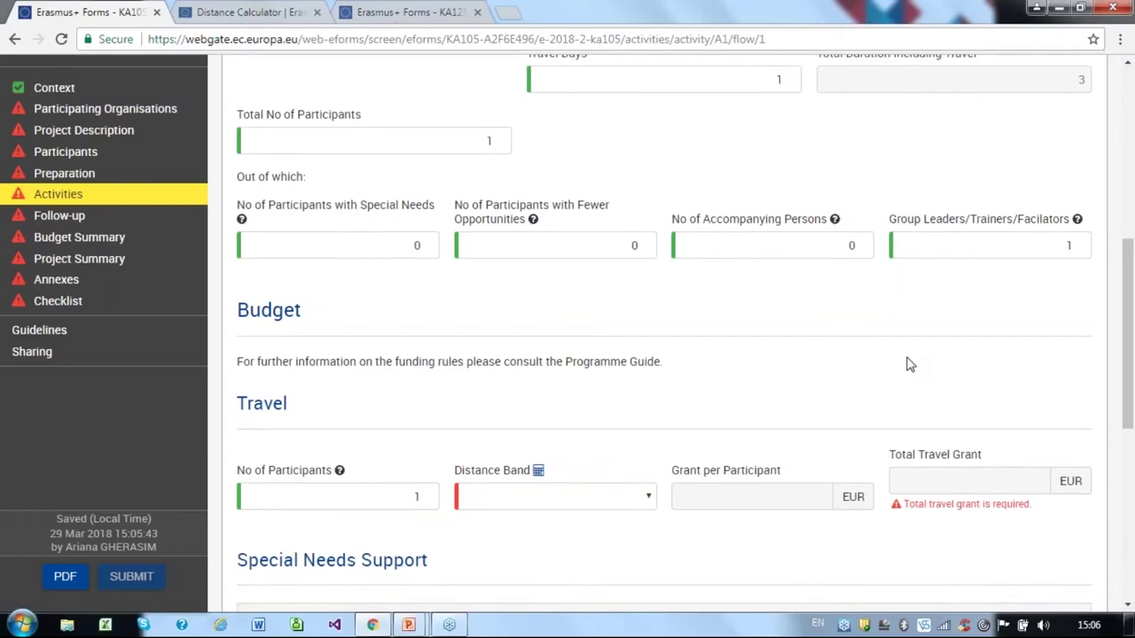
scroll(909, 364, down, 2)
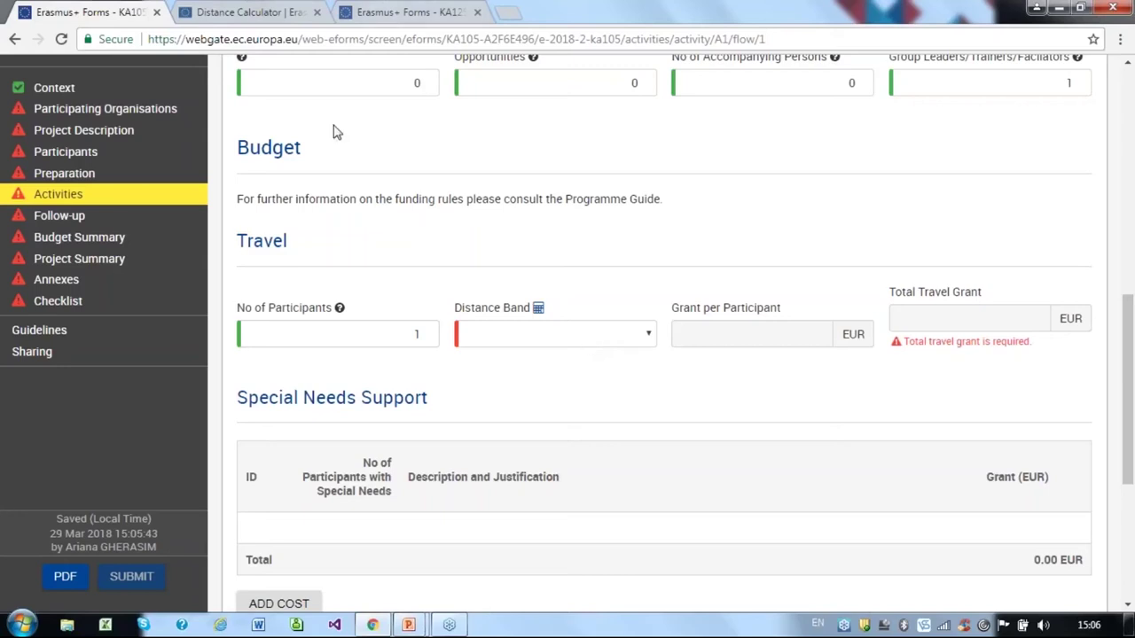
click(251, 15)
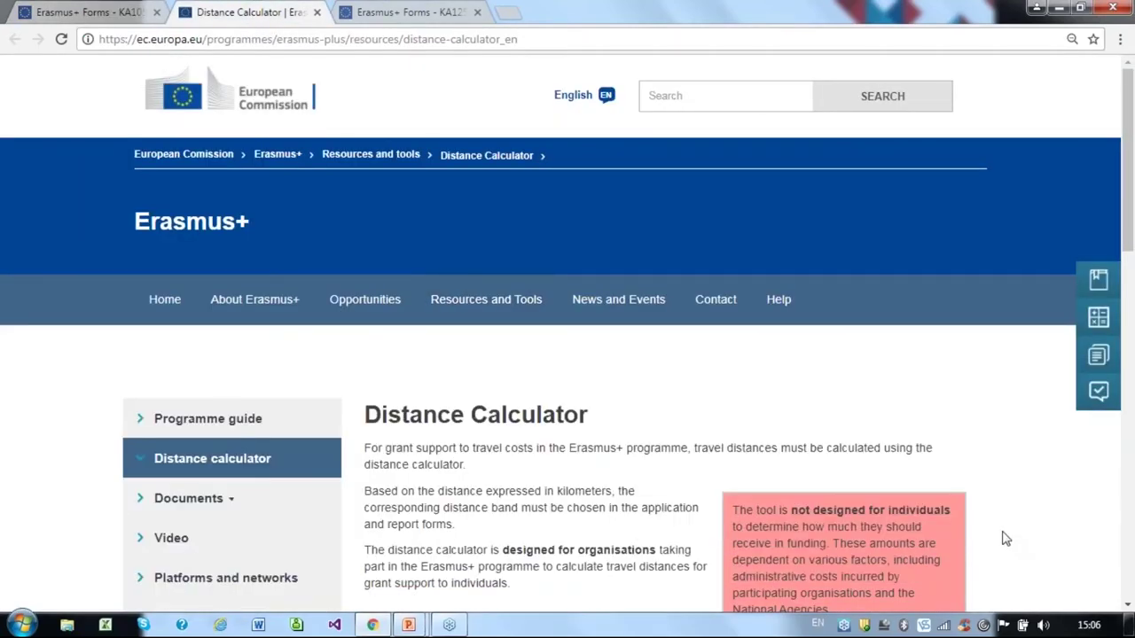
scroll(1006, 539, down, 4)
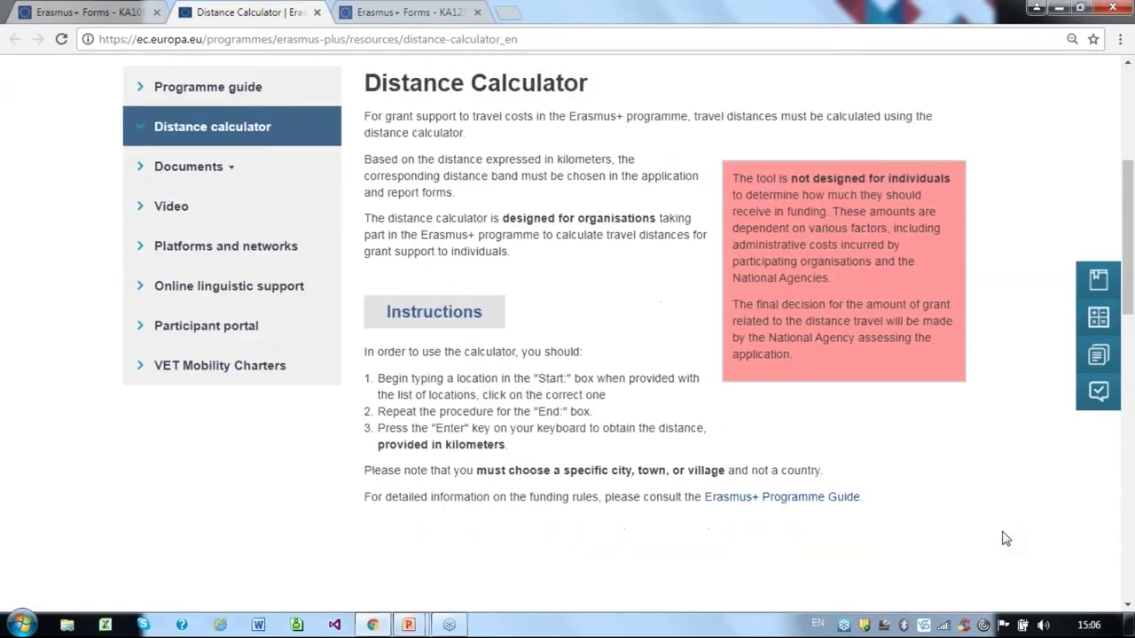
scroll(1005, 538, down, 4)
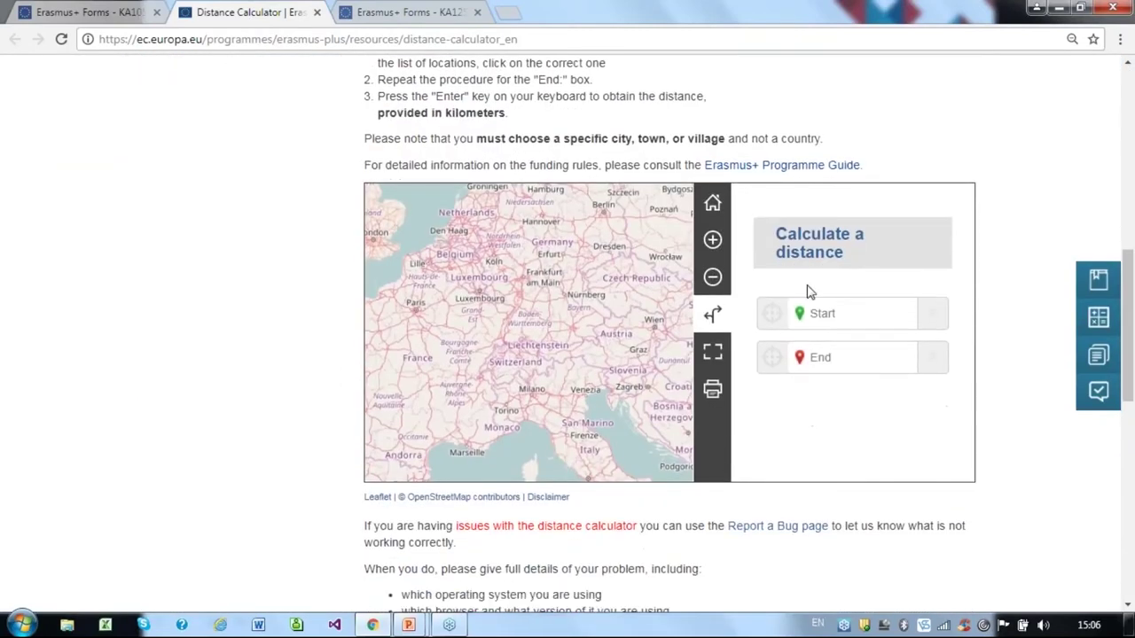
click(833, 315)
text(Birmingham)
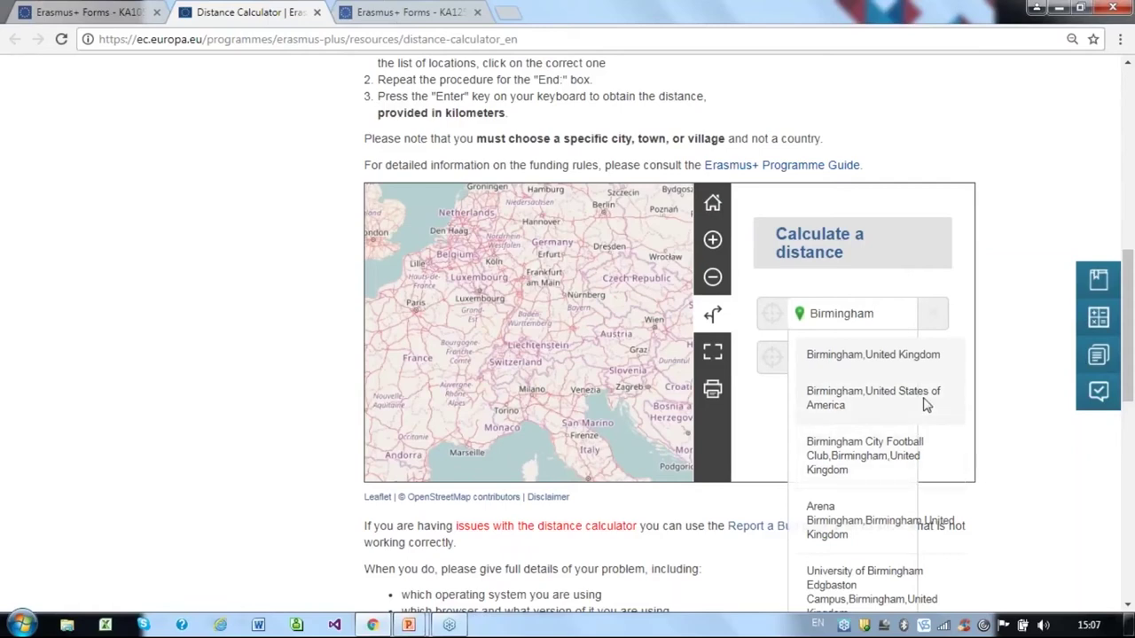
click(906, 359)
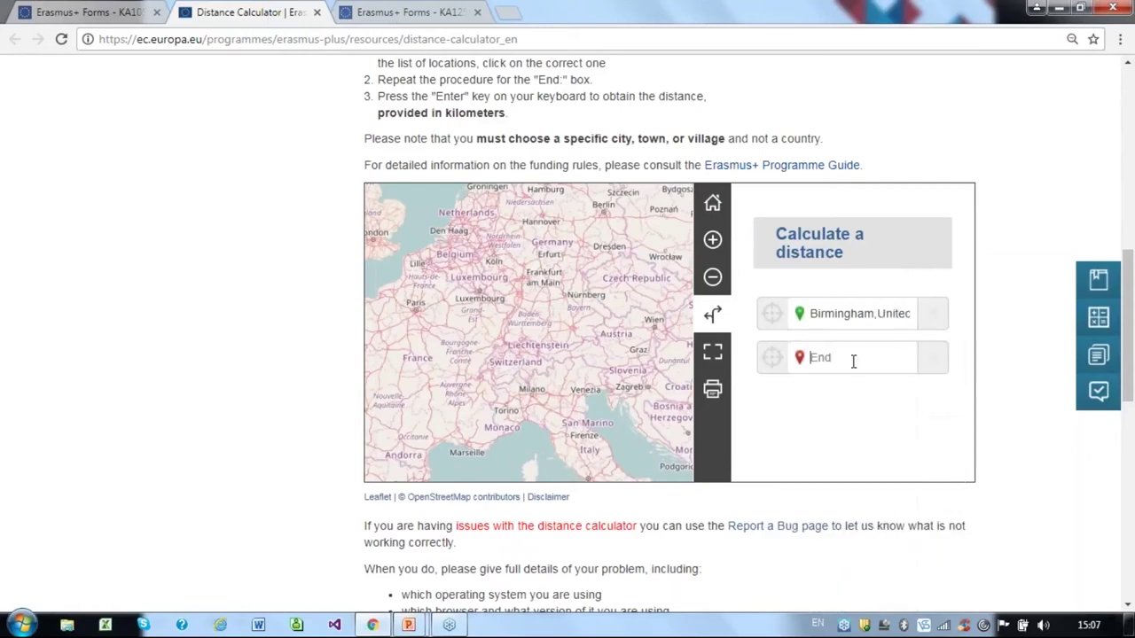
text(Helsinki)
click(840, 404)
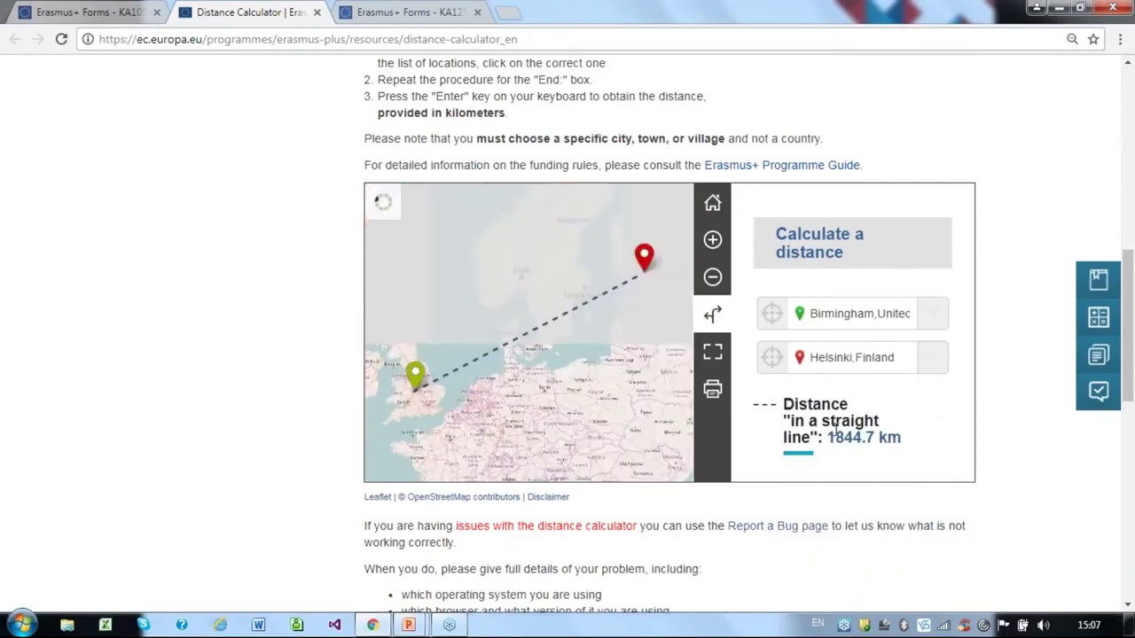
Go back to the KA105 application form and set the travel distance band to 500 - 1999 km
drag(918, 442, 819, 441)
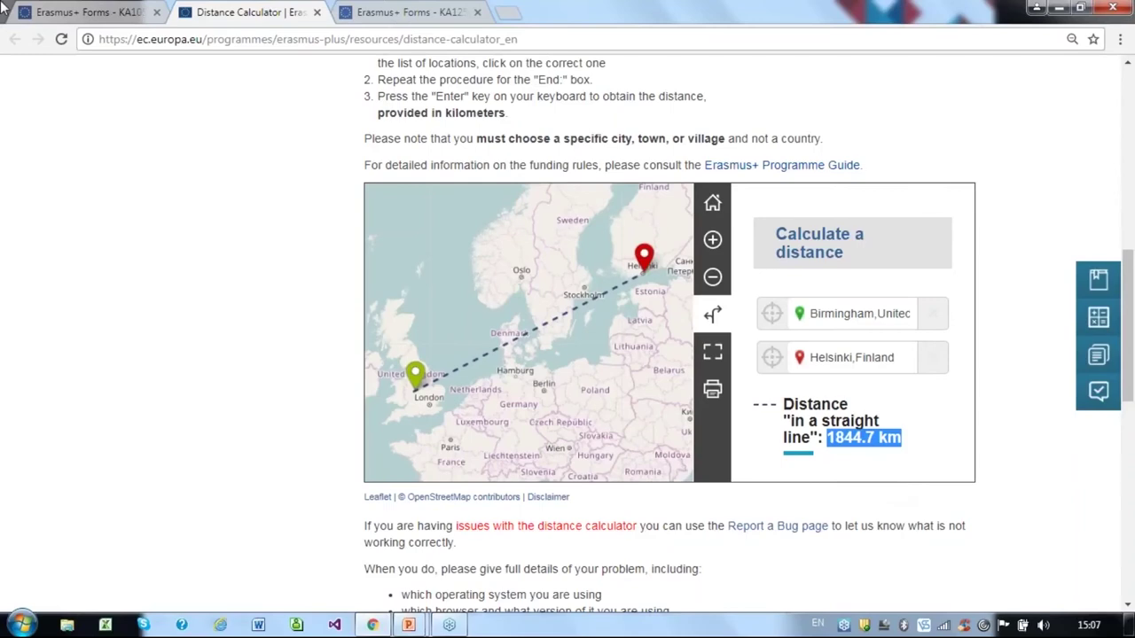
click(89, 11)
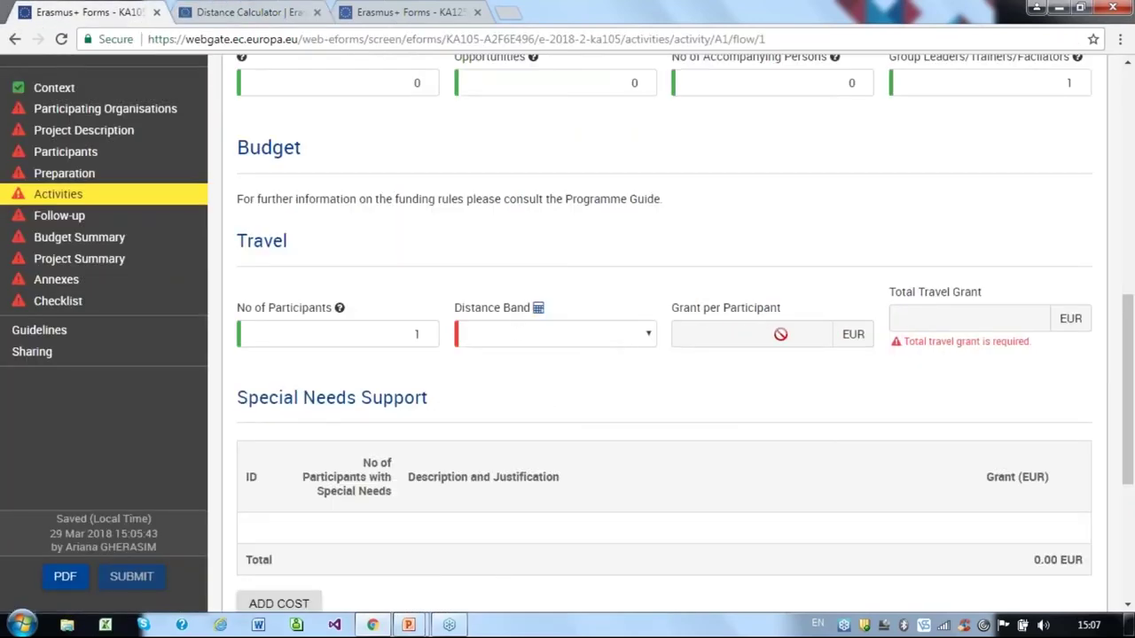
click(619, 337)
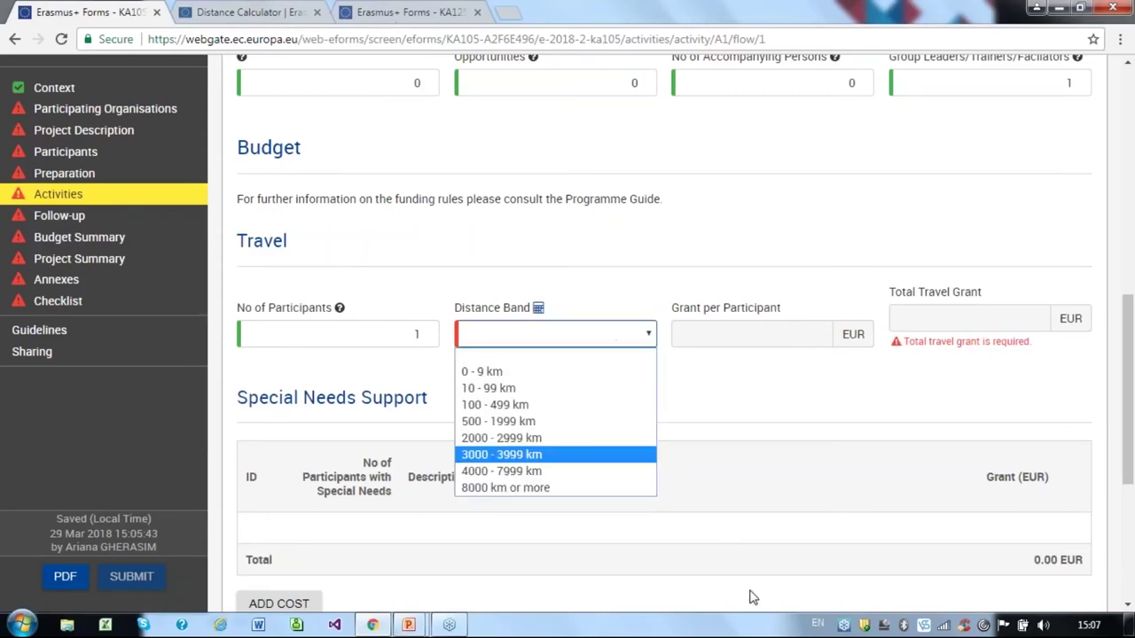
click(572, 424)
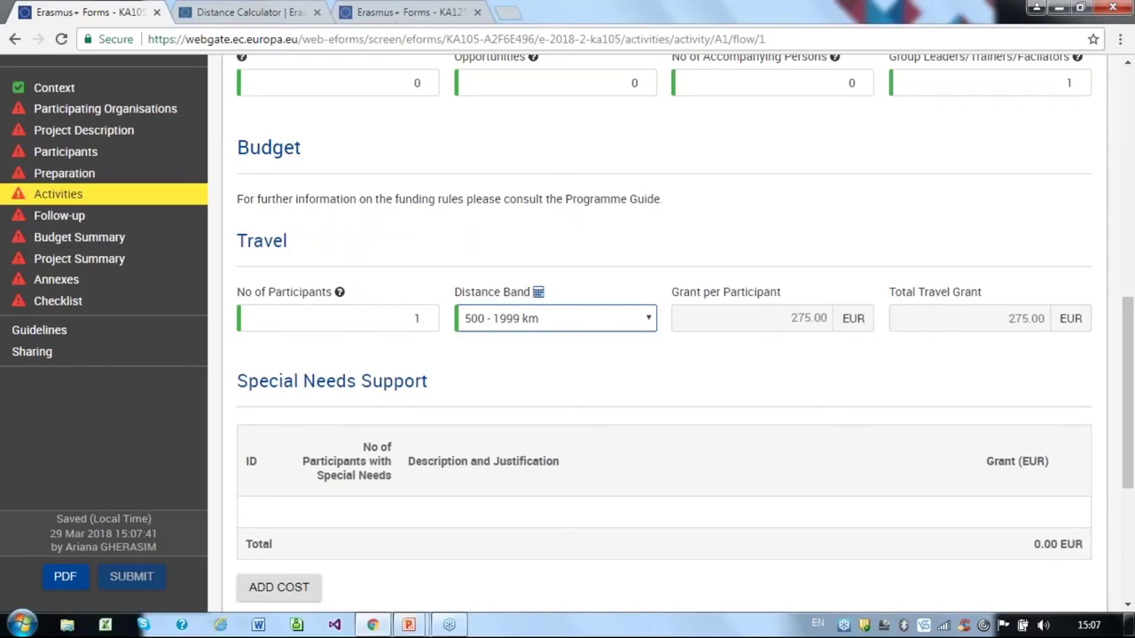
Try to add a Special Needs Support cost for 1 participant with special needs
scroll(800, 319, down, 4)
scroll(665, 337, up, 1)
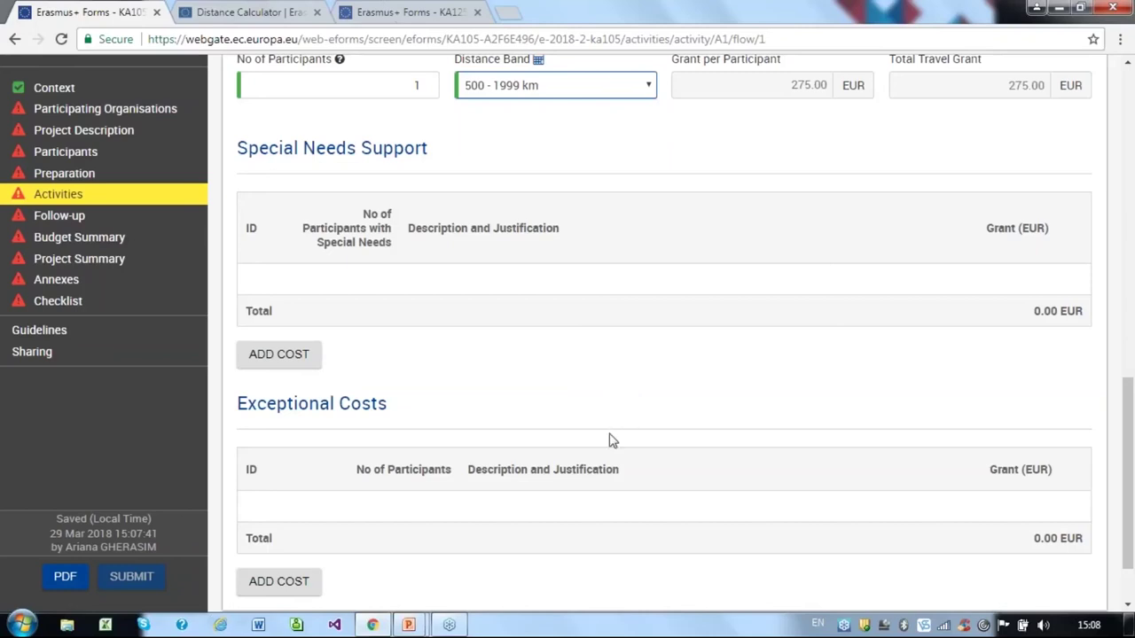
scroll(582, 405, up, 1)
scroll(583, 405, down, 2)
scroll(582, 405, up, 2)
scroll(582, 405, down, 2)
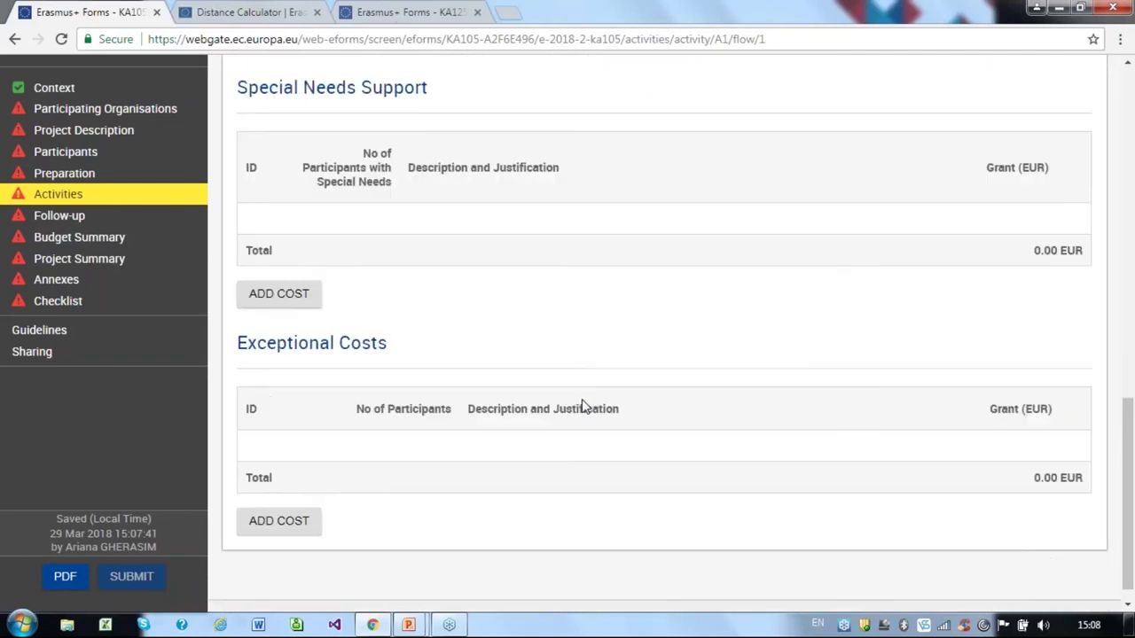
click(274, 275)
click(343, 203)
text(1)
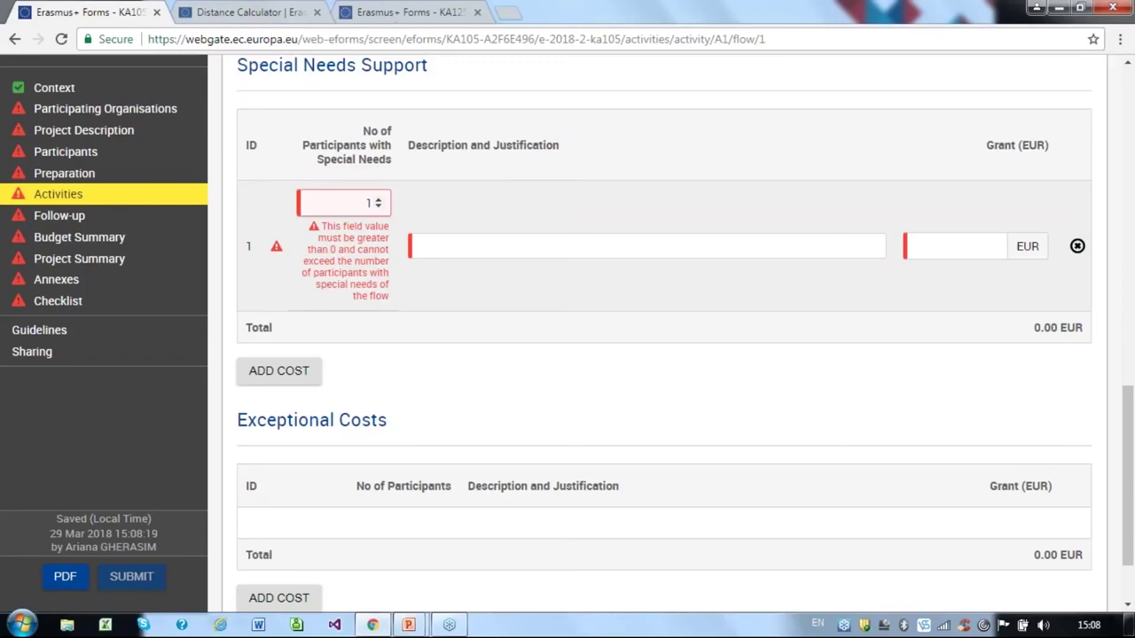
Check the flow's number of participants with special needs, and remove the Special Needs Support cost line
scroll(368, 202, up, 6)
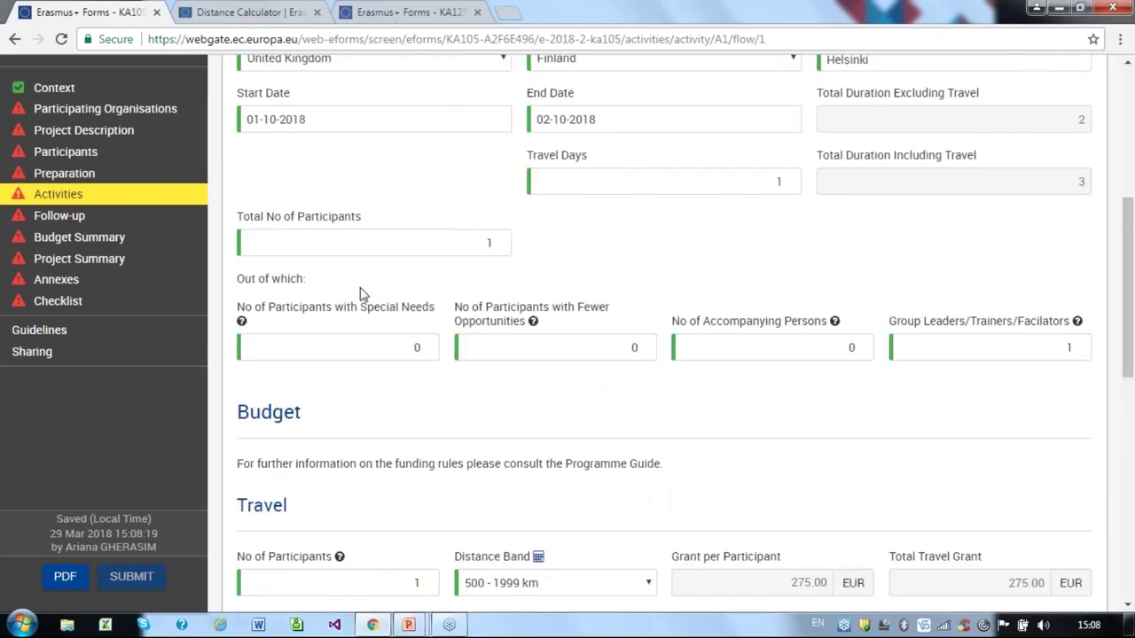
click(399, 351)
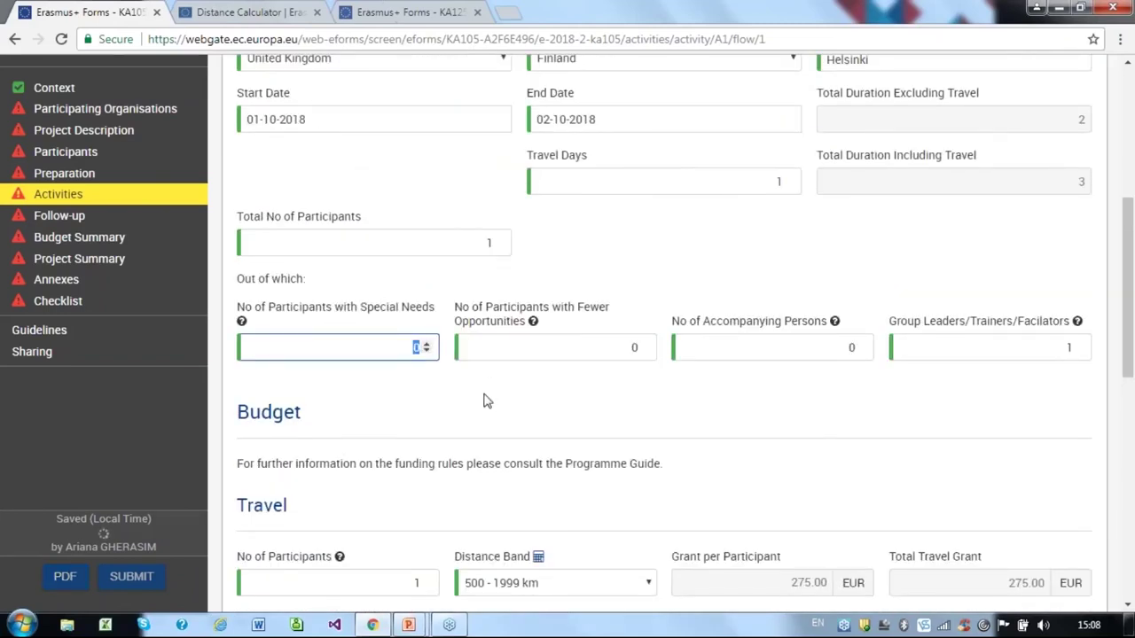
text(1)
scroll(483, 401, down, 6)
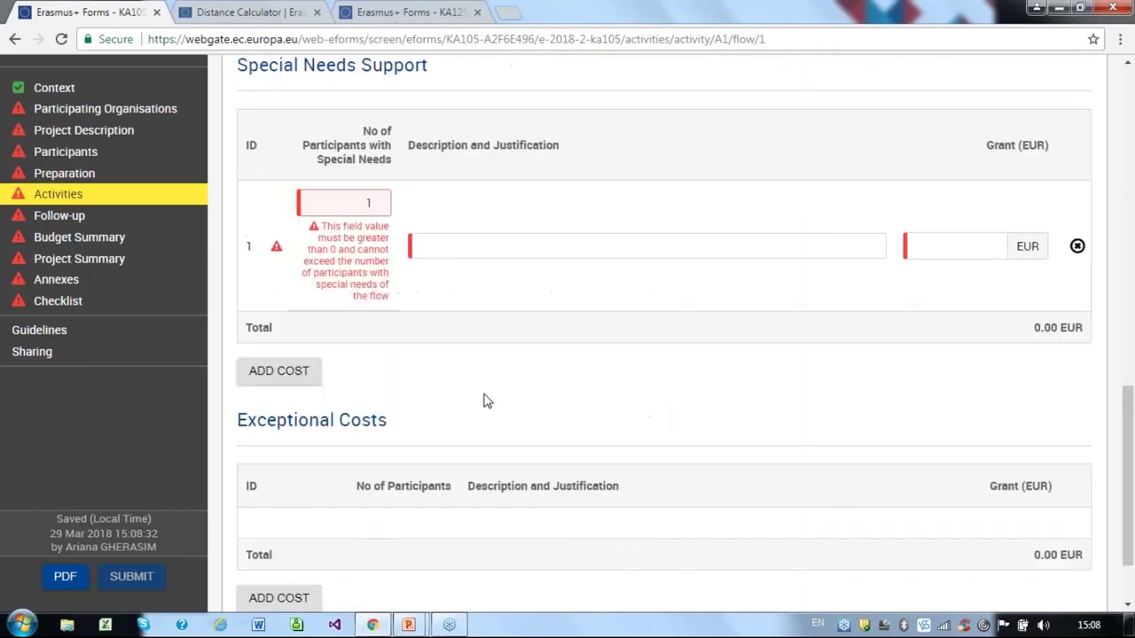
scroll(483, 401, up, 1)
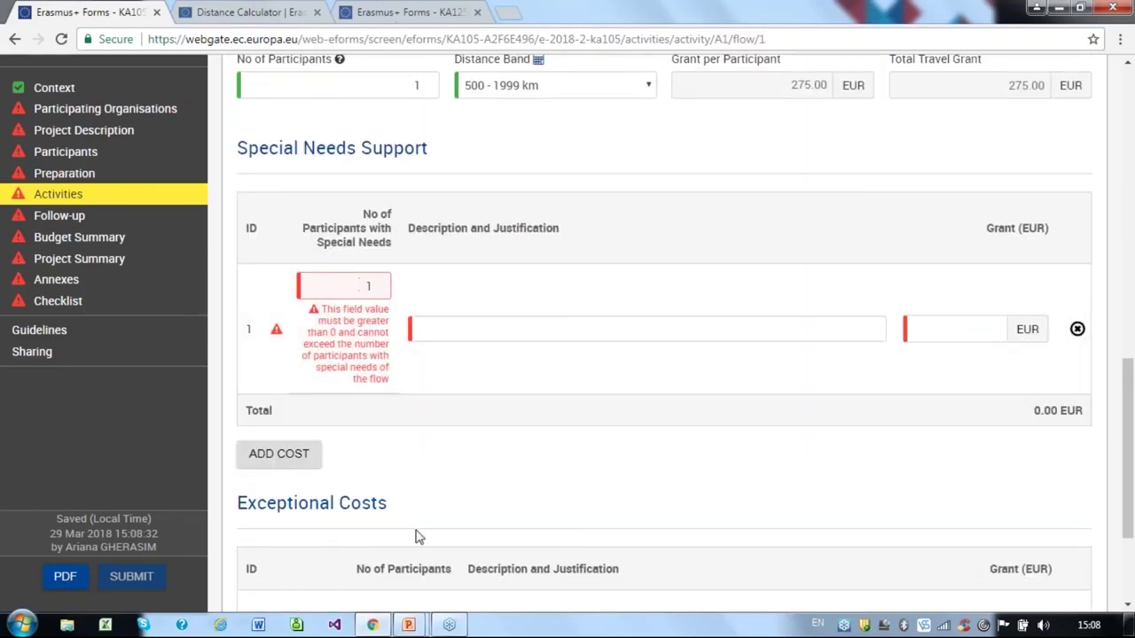
click(1077, 330)
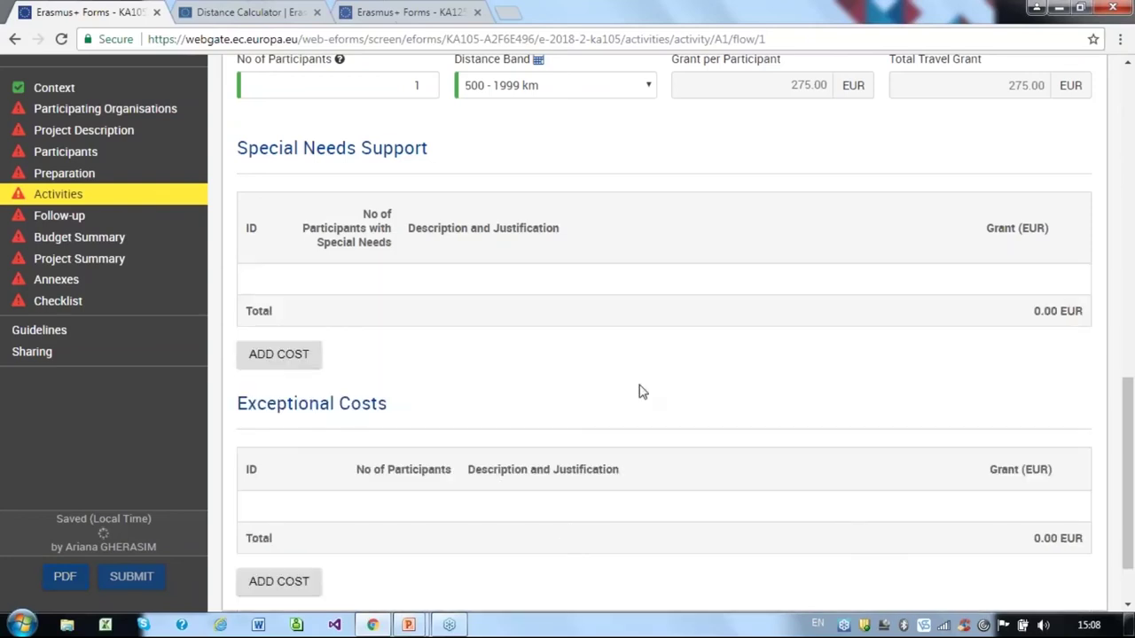
Add an exceptional cost for 1 participant described as "Accommodation for APV" with a grant of 100 EUR
scroll(641, 390, down, 2)
click(278, 498)
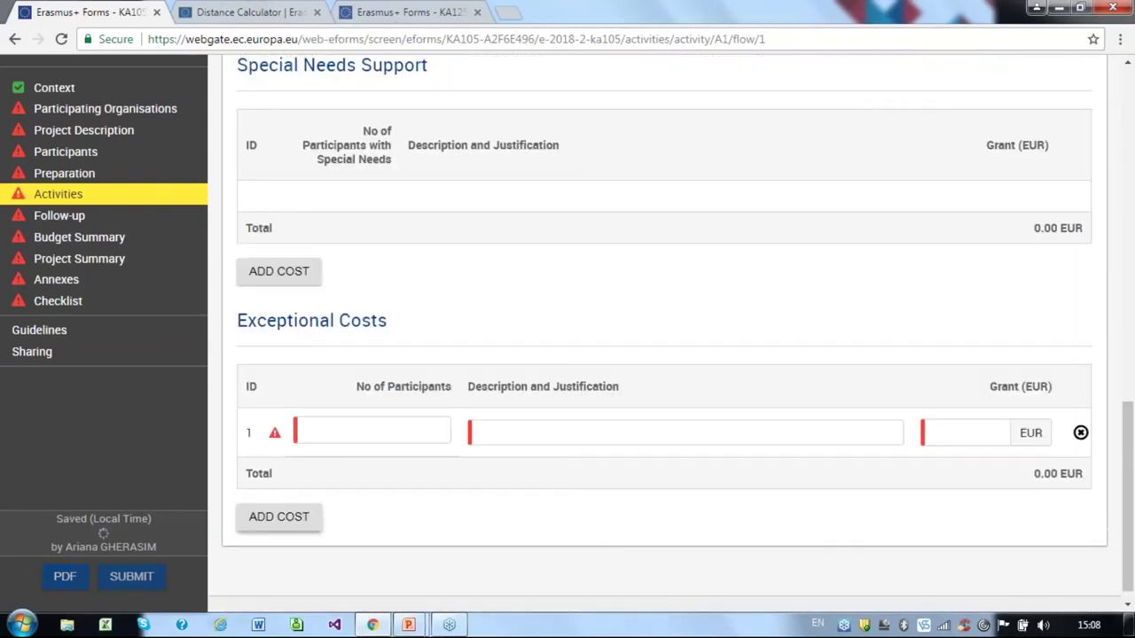
click(425, 432)
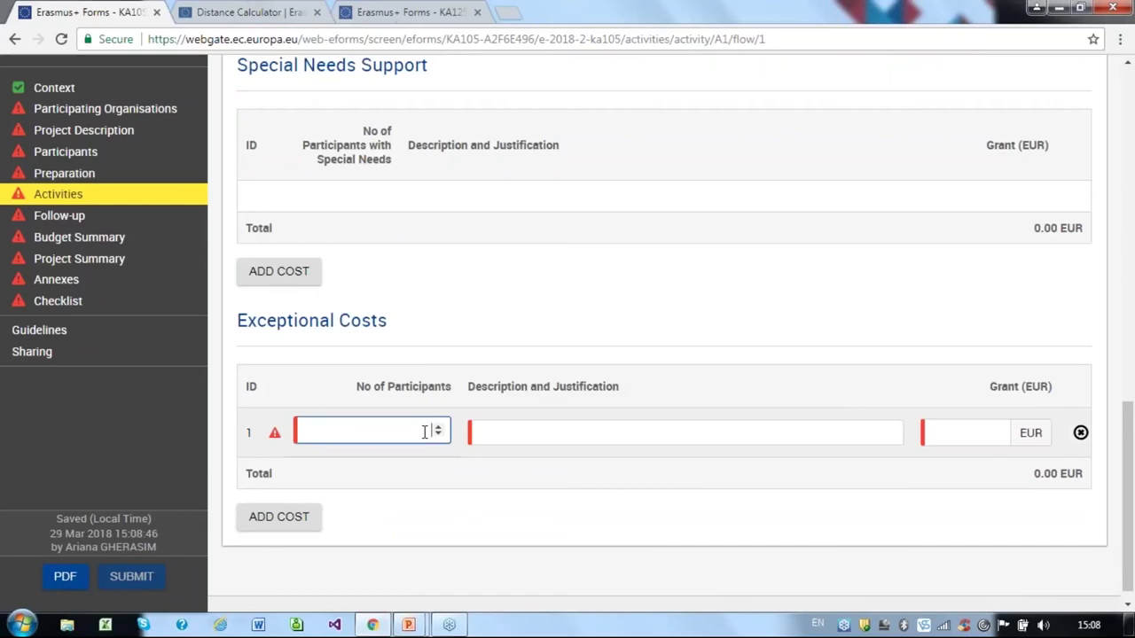
text(1)
click(492, 431)
text(Accommodation for APV)
click(984, 429)
text(100)
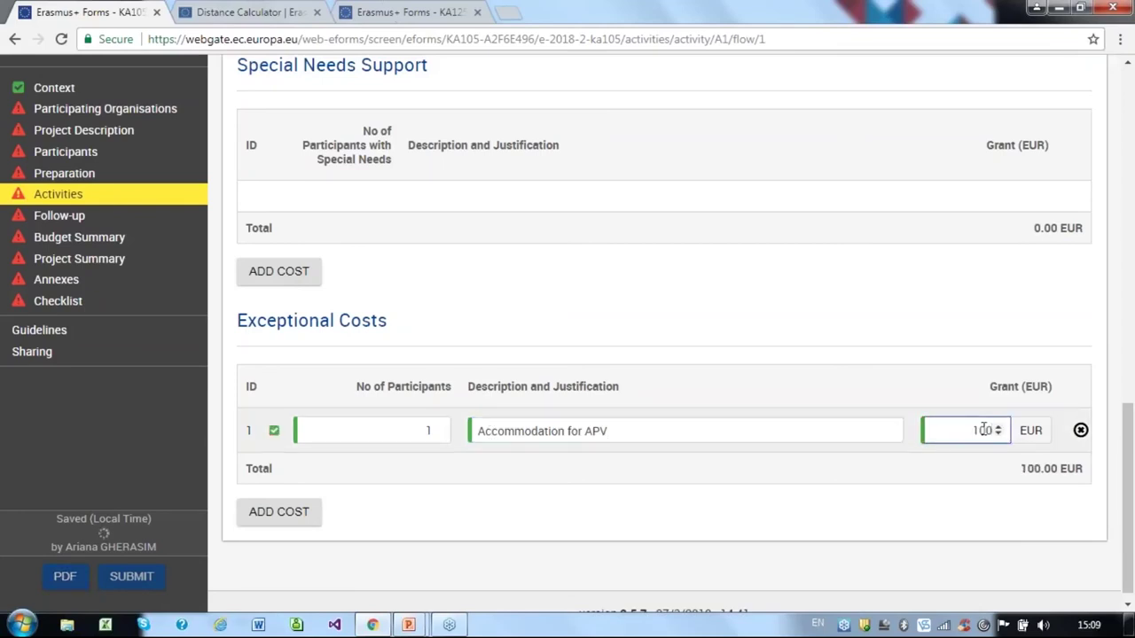
Extend the exceptional cost description to "Accommodation for APV - 2 nights x 50.00EUR"
click(636, 431)
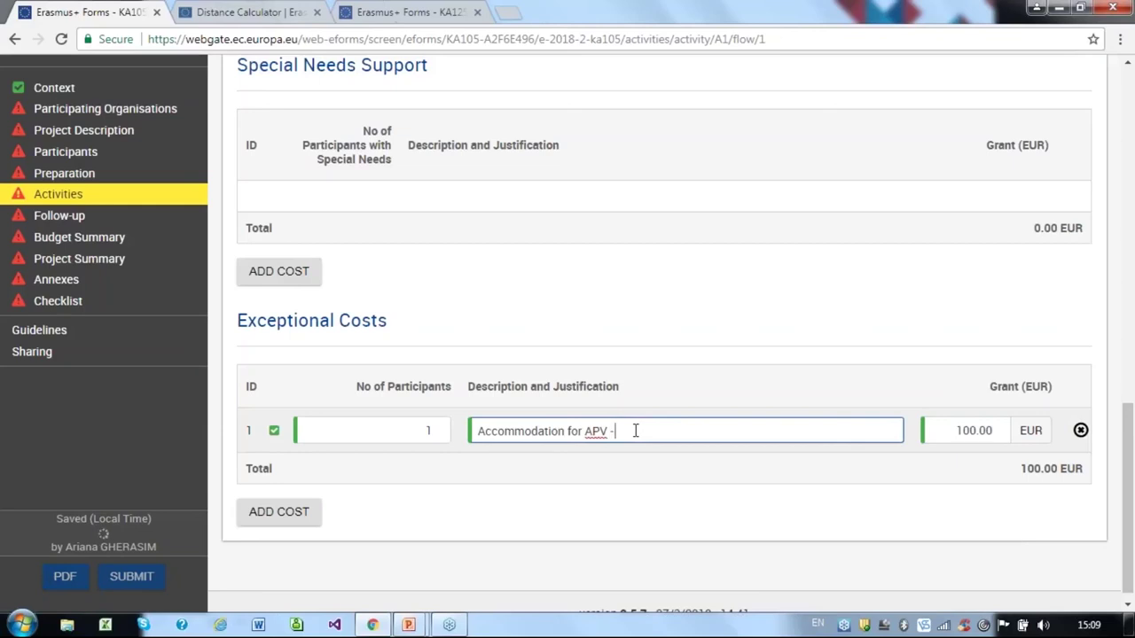
text(nights x 50.00EUR)
click(652, 489)
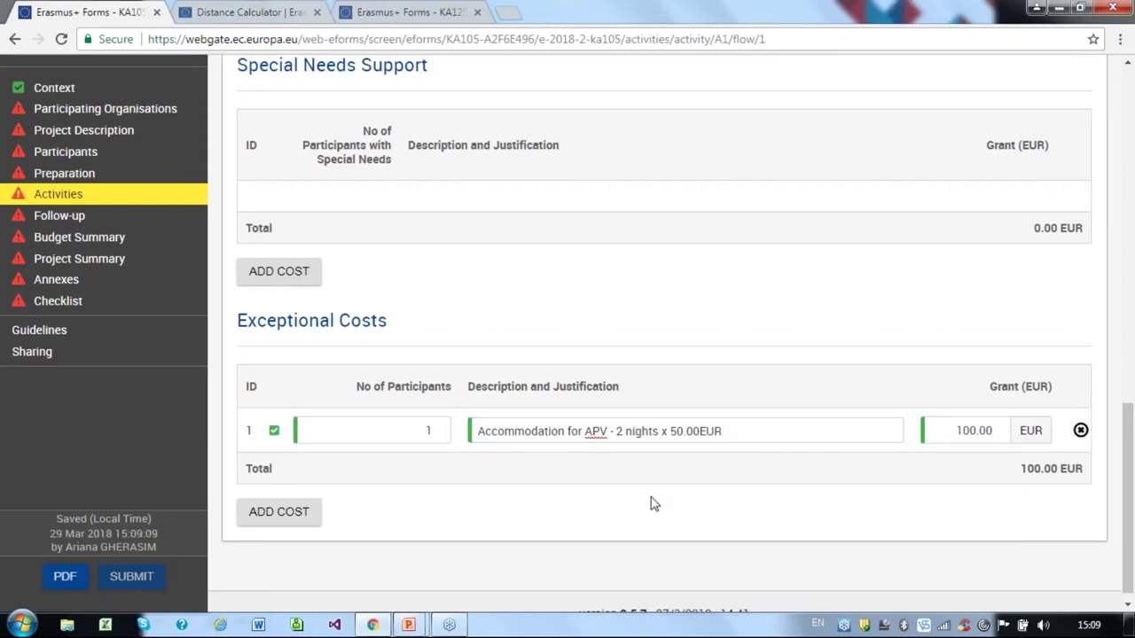
Review the first flow's details, travel budget and cost entries
scroll(651, 519, up, 8)
scroll(653, 523, up, 5)
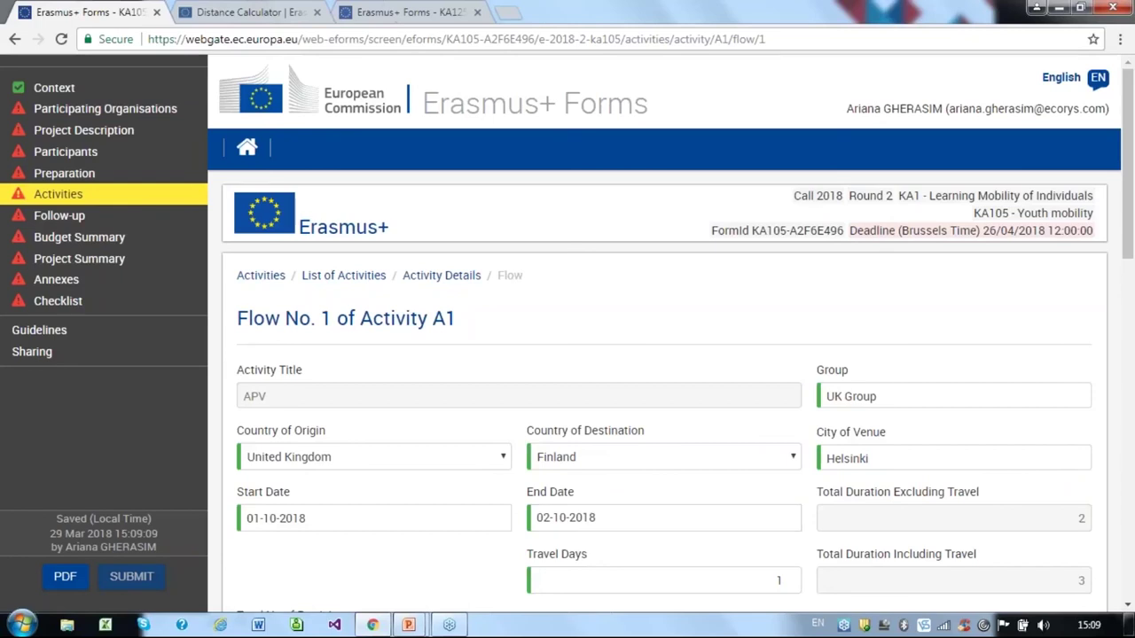
scroll(320, 465, down, 12)
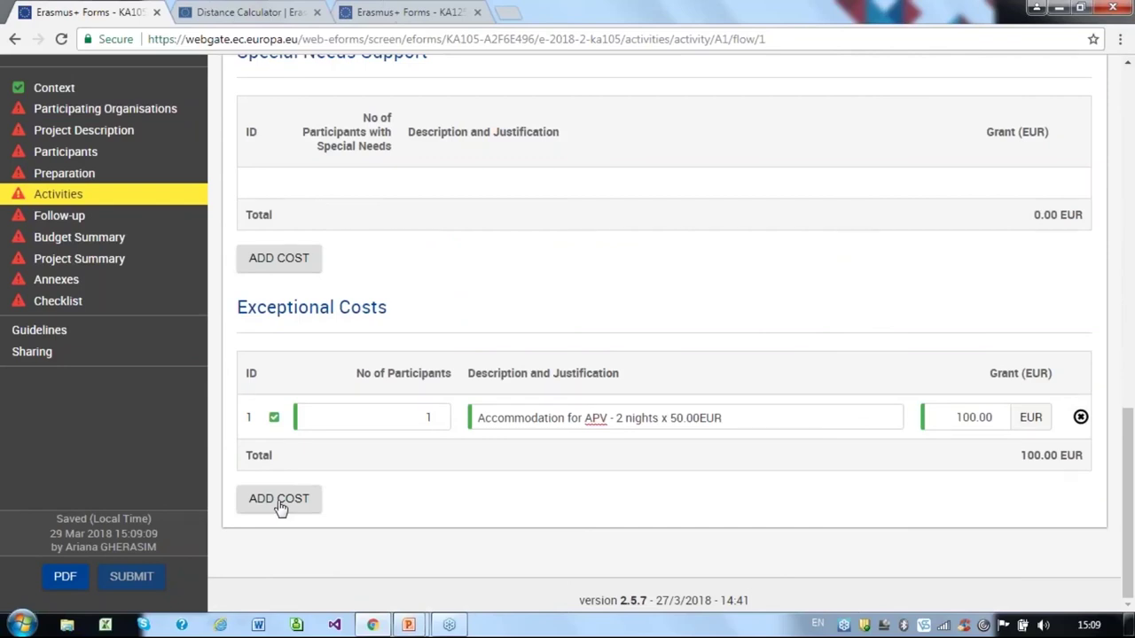
scroll(579, 514, up, 4)
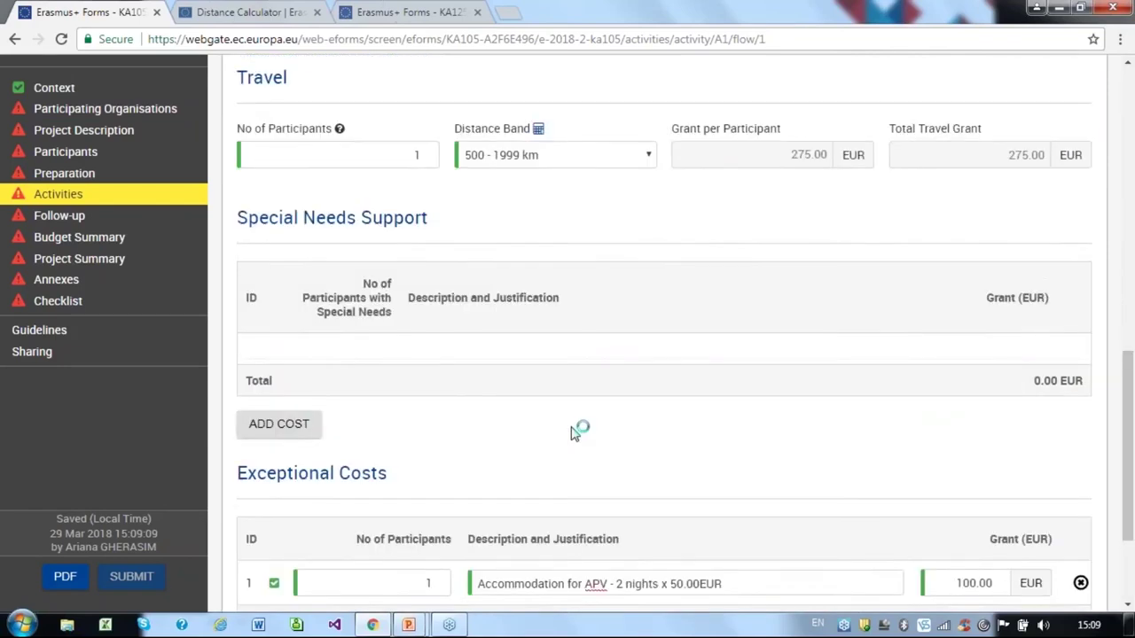
double_click(415, 321)
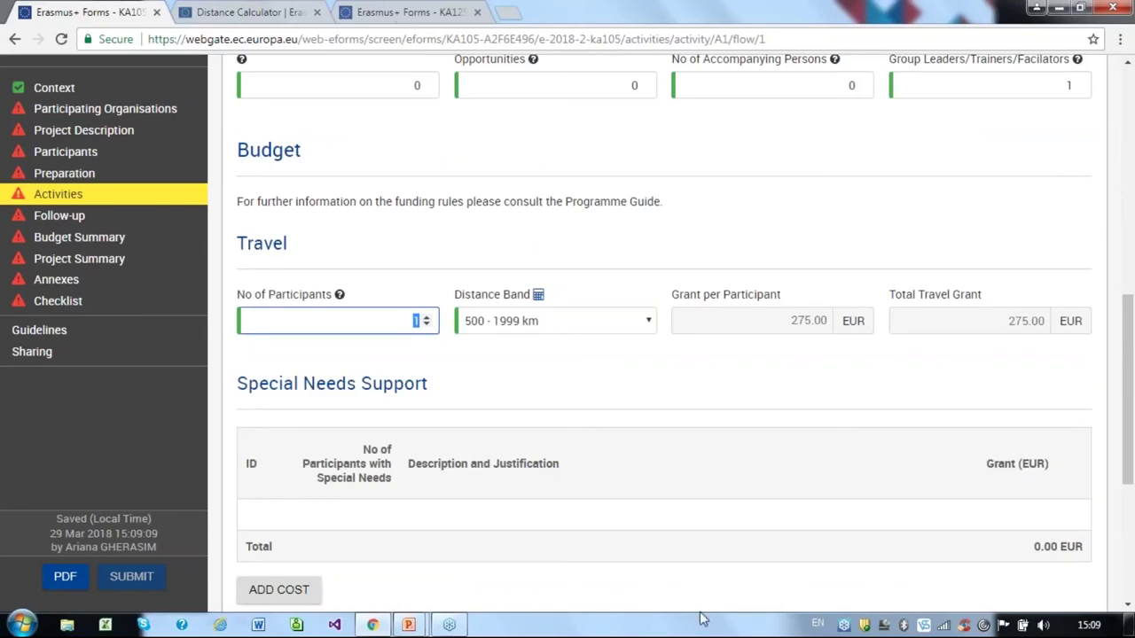
scroll(626, 390, down, 4)
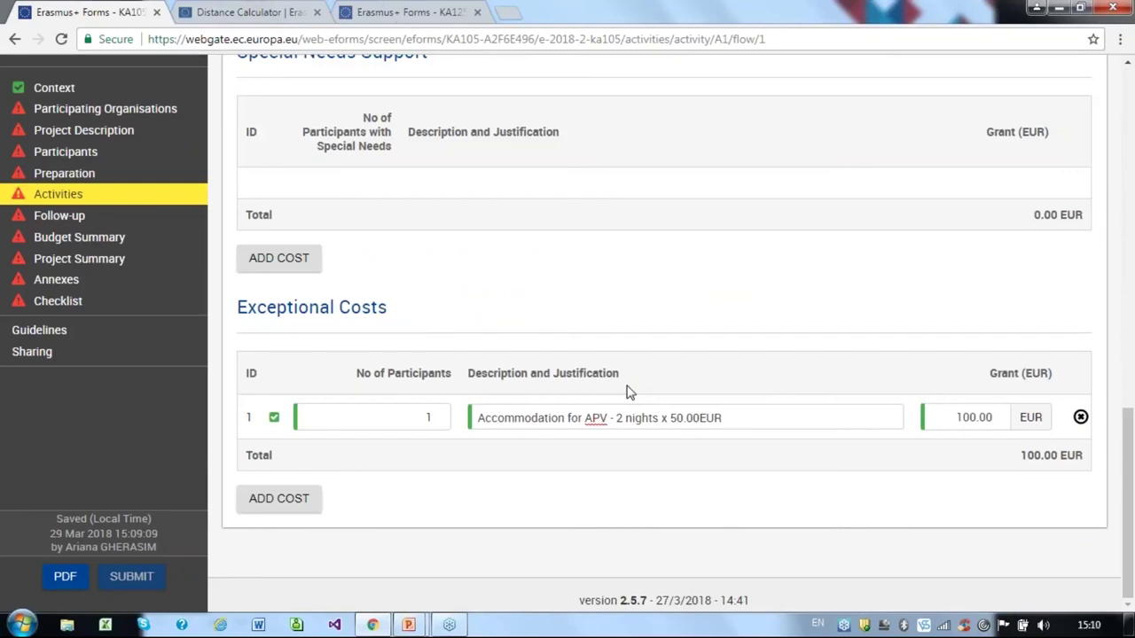
scroll(626, 390, up, 15)
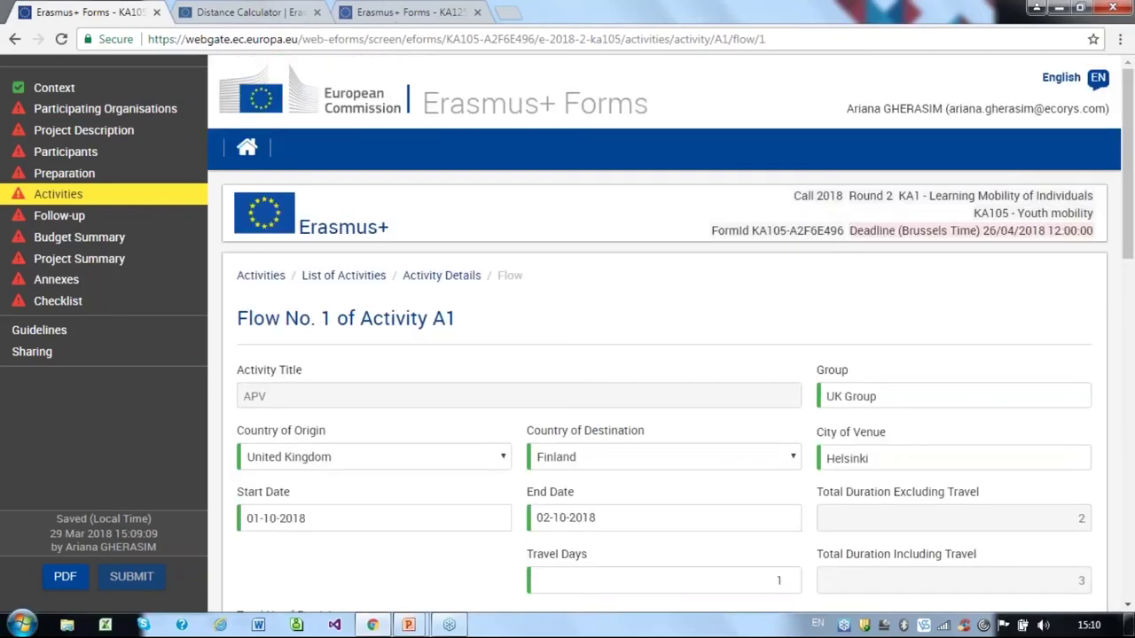
Return to the activity's details, add a second flow and name its group "Finland Group"
click(441, 275)
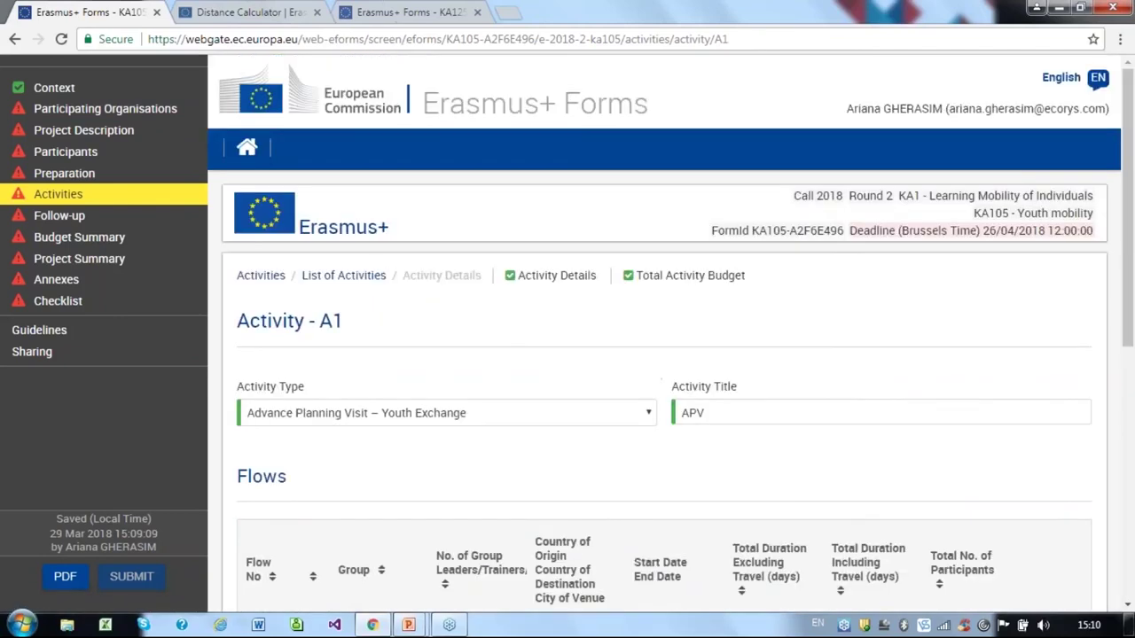
scroll(508, 397, down, 6)
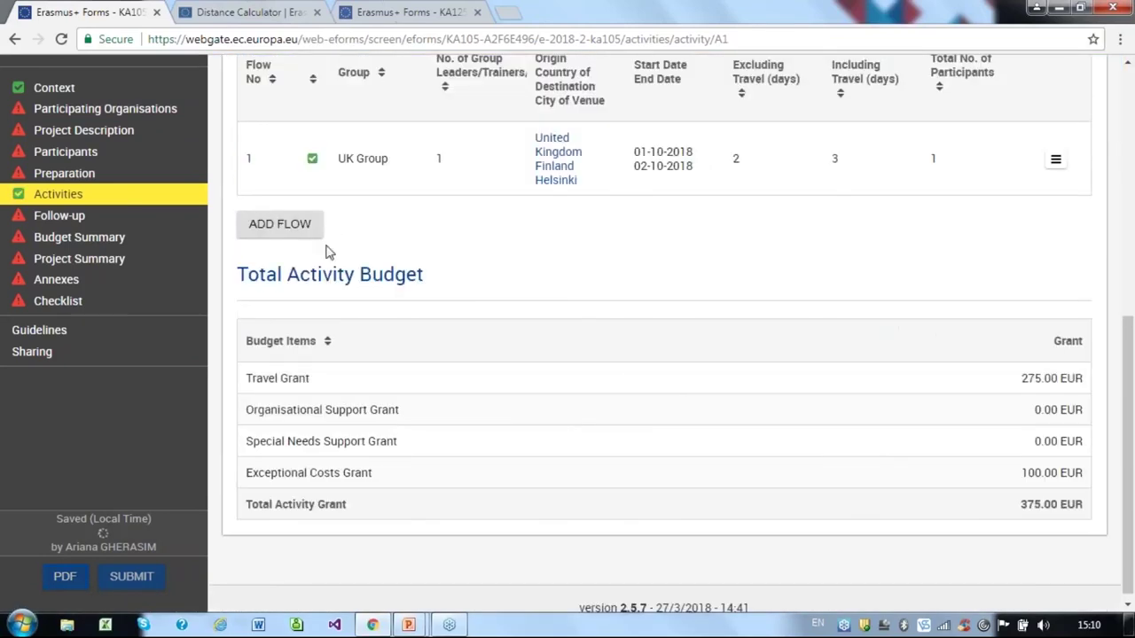
scroll(302, 248, up, 1)
click(282, 310)
click(1055, 298)
click(858, 318)
click(860, 395)
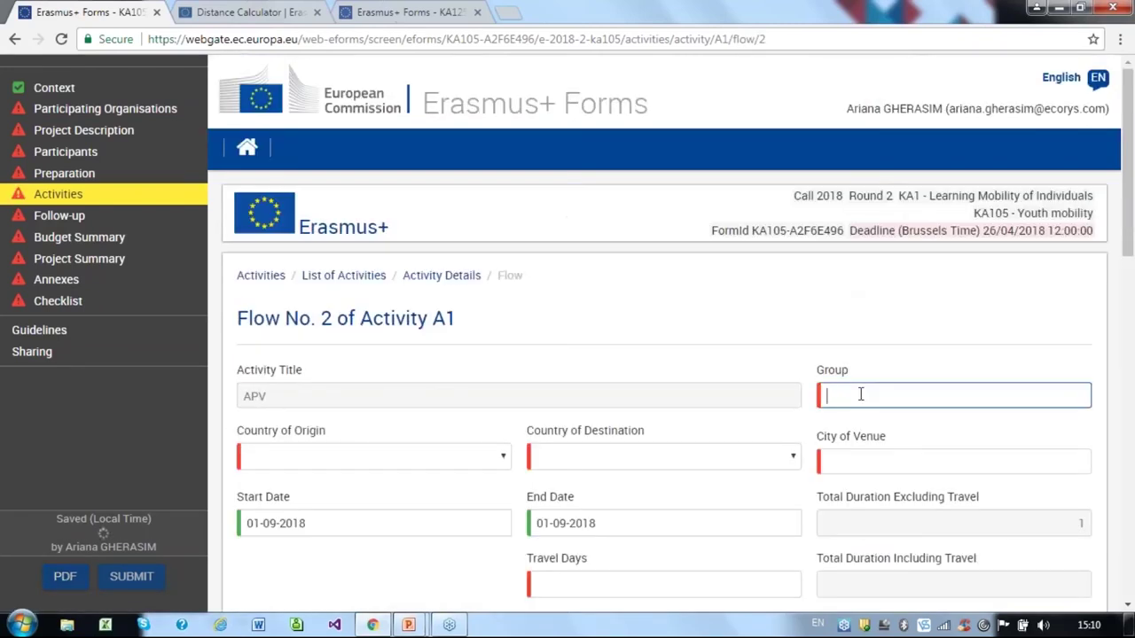
text(Finland Group)
Set the second flow's country of origin and destination to Finland and its city of venue to Helsinki
click(366, 466)
text(fin)
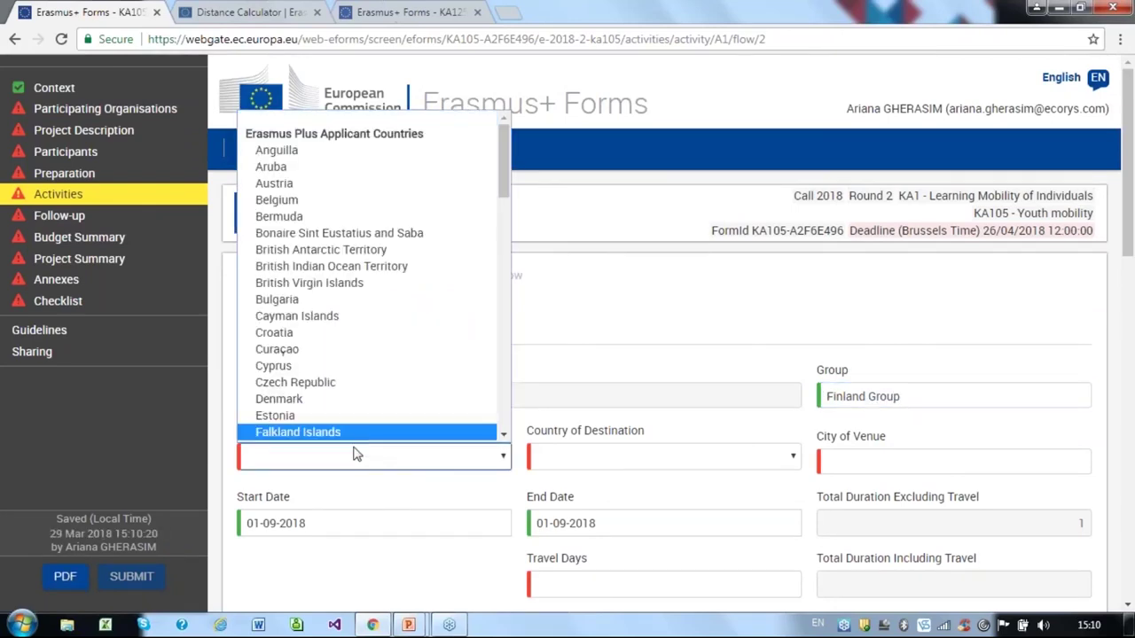
click(343, 434)
click(544, 456)
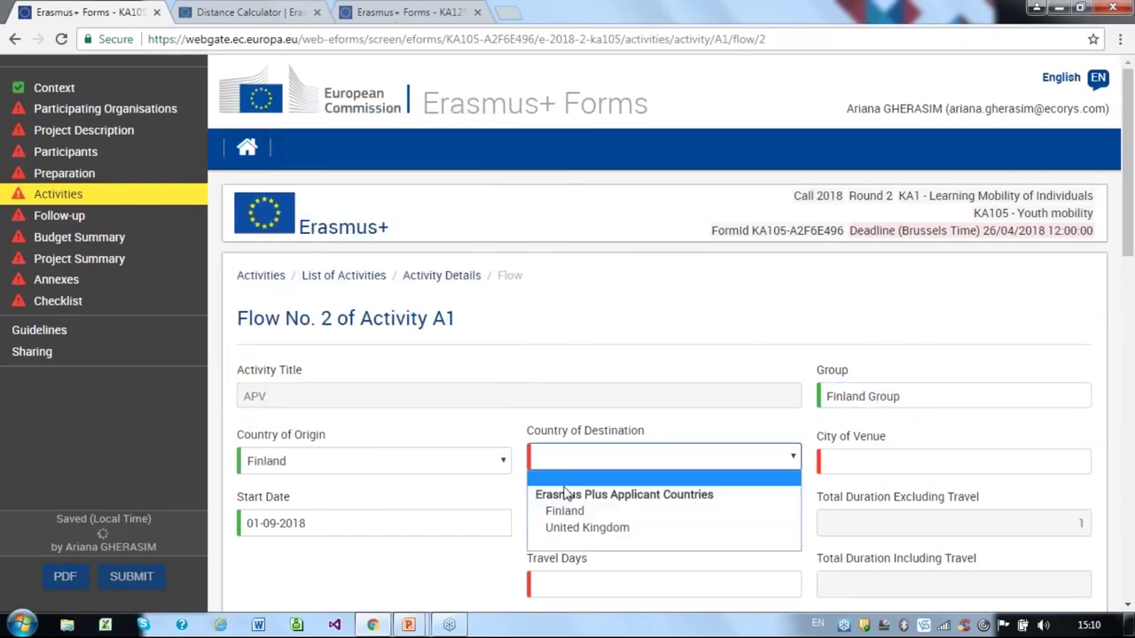
click(564, 509)
key(Tab)
text(Helsinki)
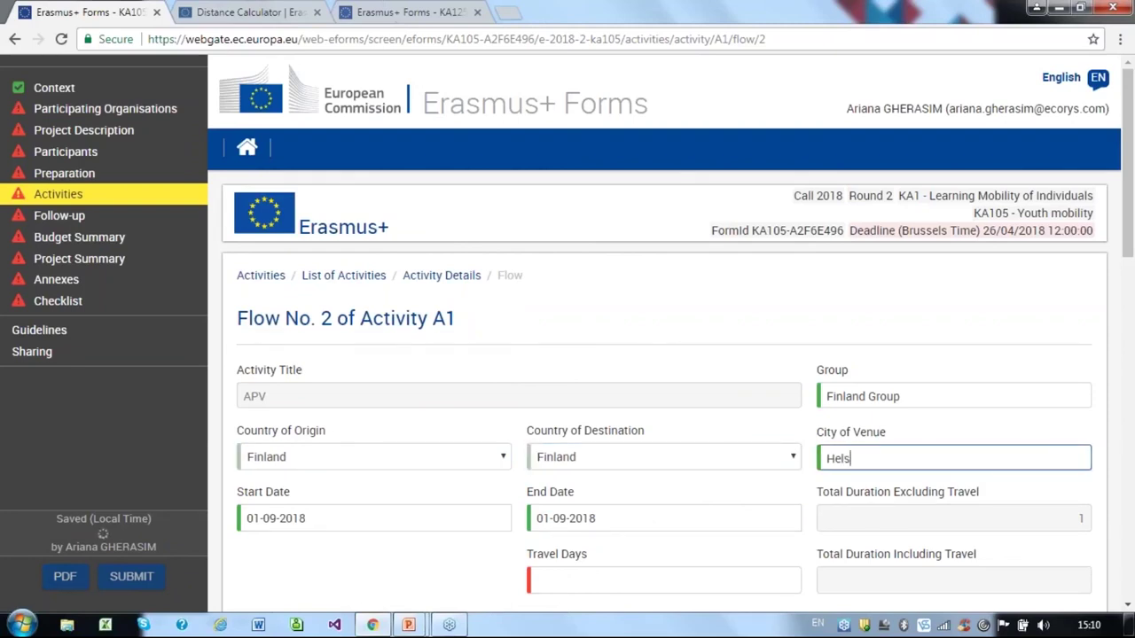
Set the second flow's start date to 01-10-2018 and its end date to 02-10-2018
click(458, 515)
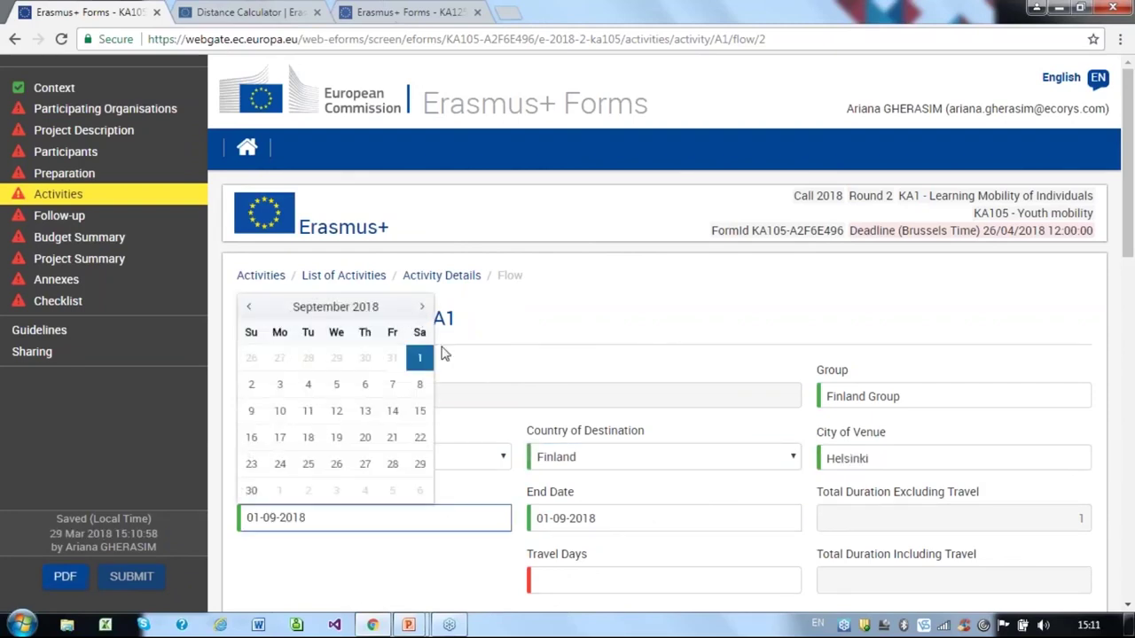
click(422, 304)
click(278, 357)
click(595, 519)
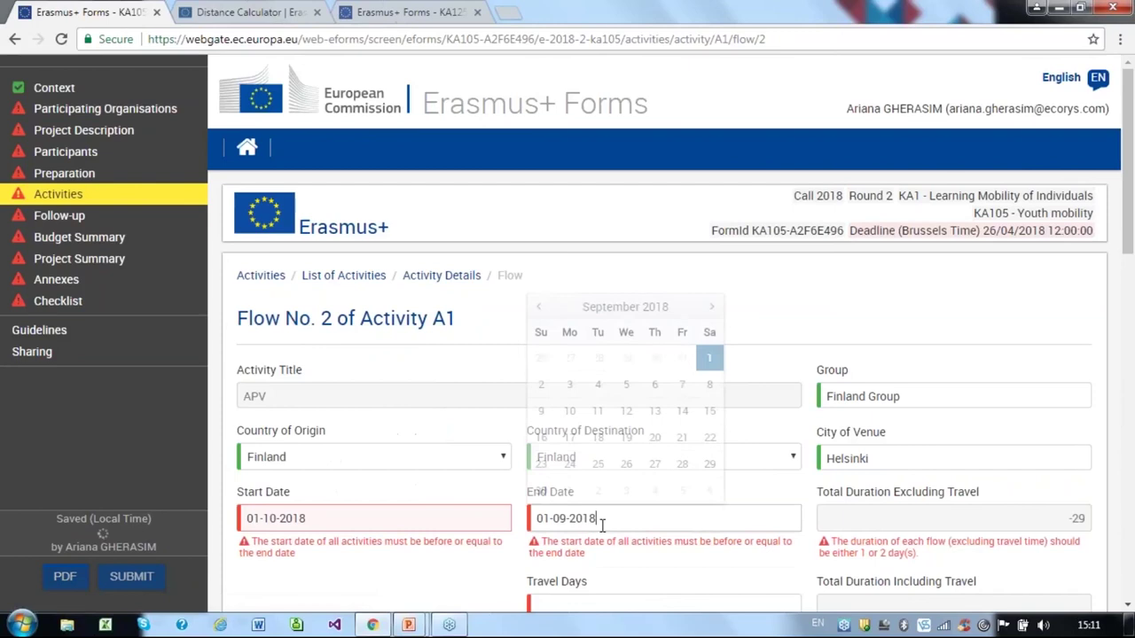
click(711, 307)
click(598, 358)
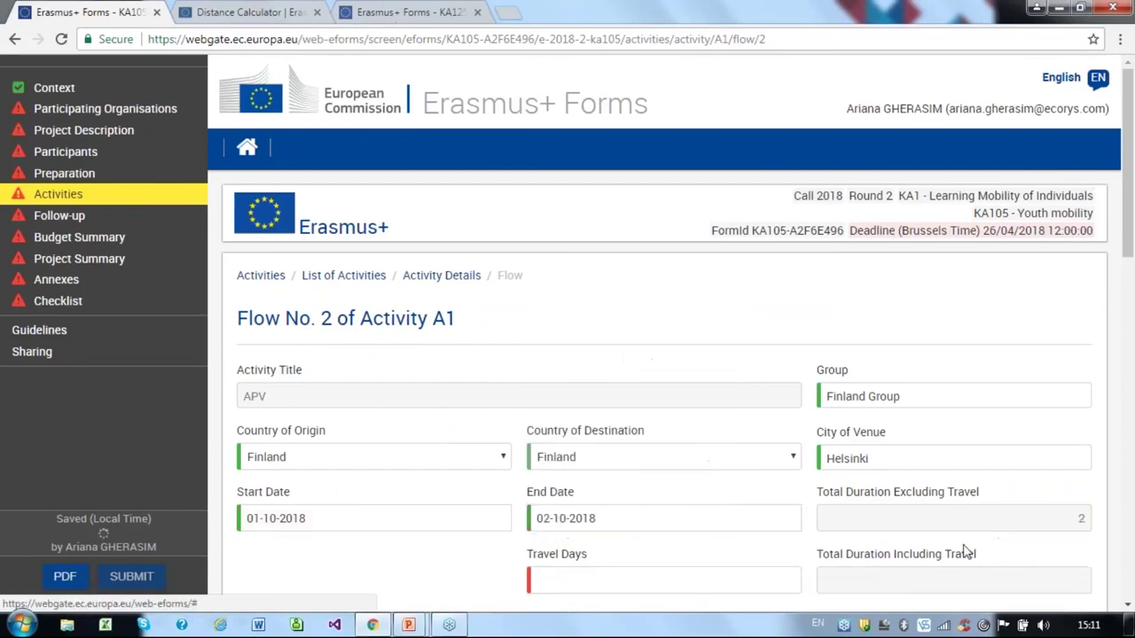
Set the second flow's travel days to 0 and its total number of participants to 1
scroll(717, 545, down, 2)
scroll(740, 465, down, 1)
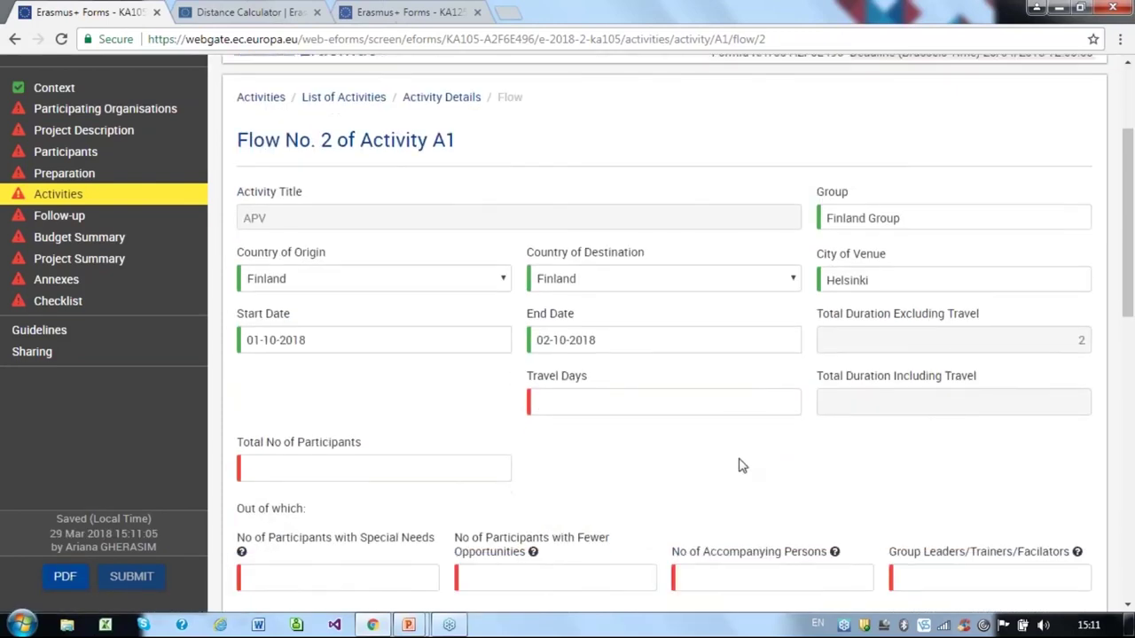
text(0)
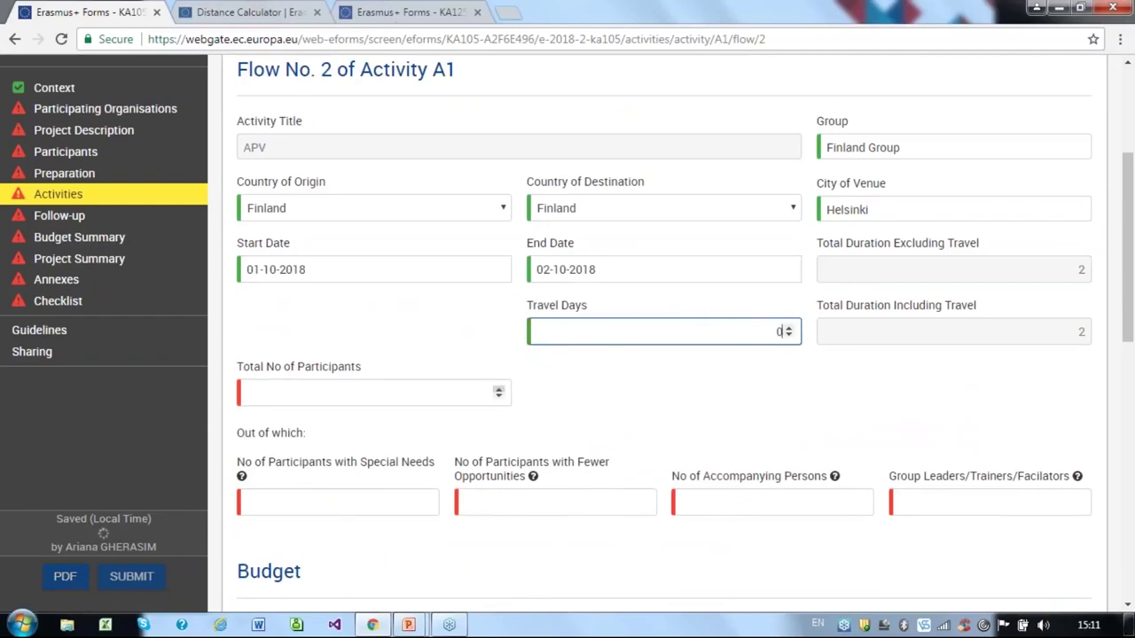
click(471, 392)
text(1)
key(Tab)
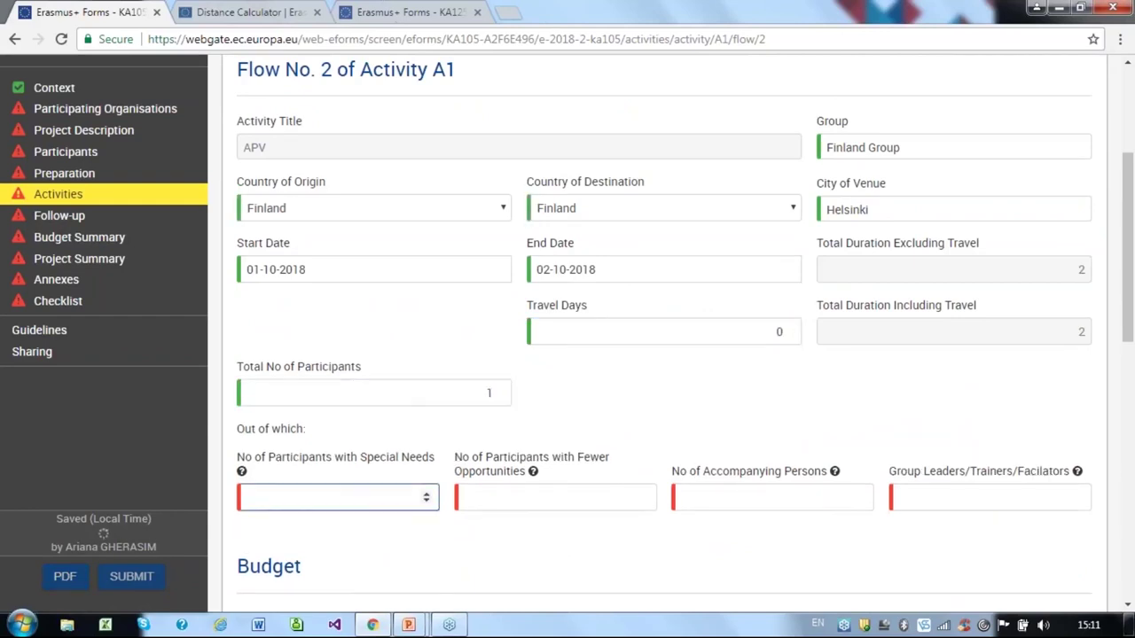
Enter 0 participants with special needs, 0 with fewer opportunities, 0 accompanying persons and 1 group leader/trainer/facilitator for the second flow
text(0)
key(Tab)
text(0)
key(Tab)
text(0)
key(Tab)
text(1)
Set the travel distance band in the second flow's budget to 0 - 9 km
scroll(621, 469, down, 3)
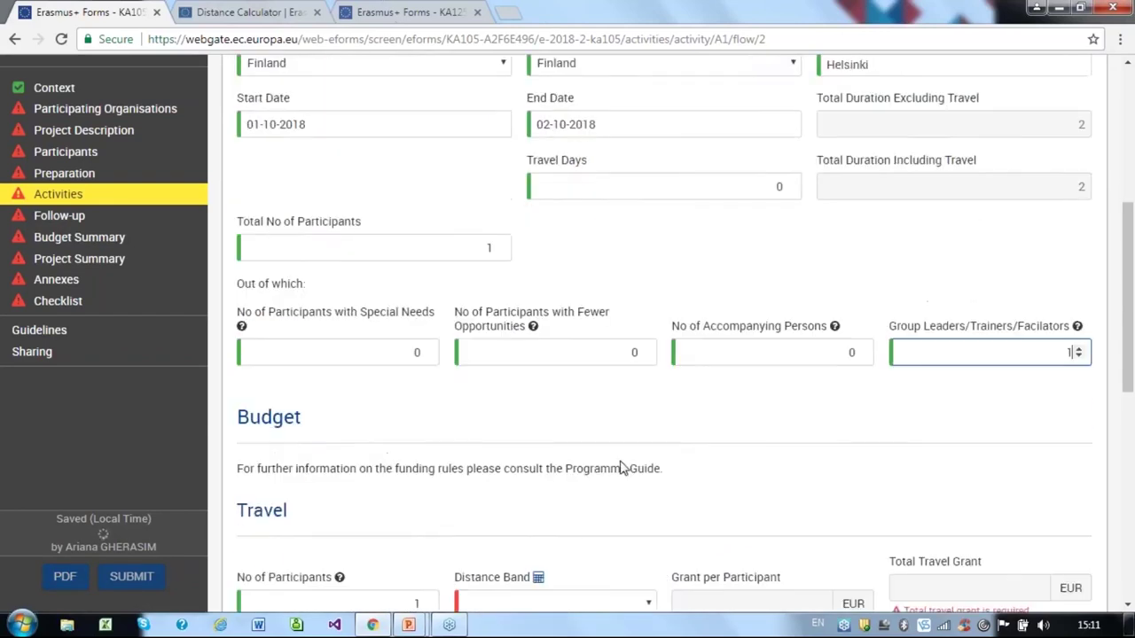
scroll(328, 350, down, 1)
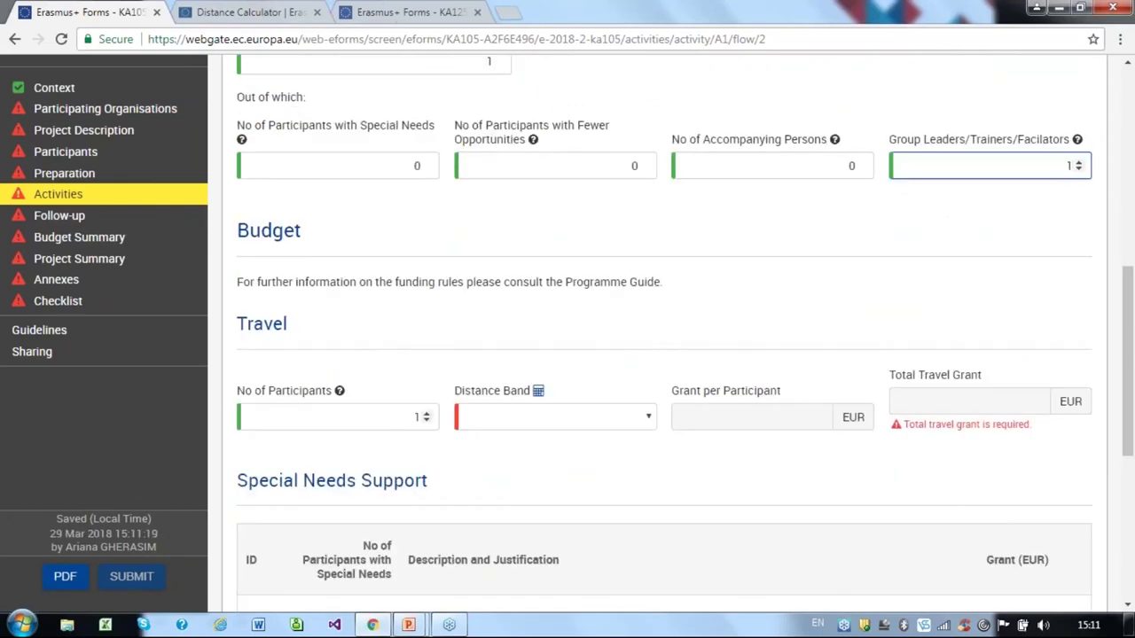
click(551, 416)
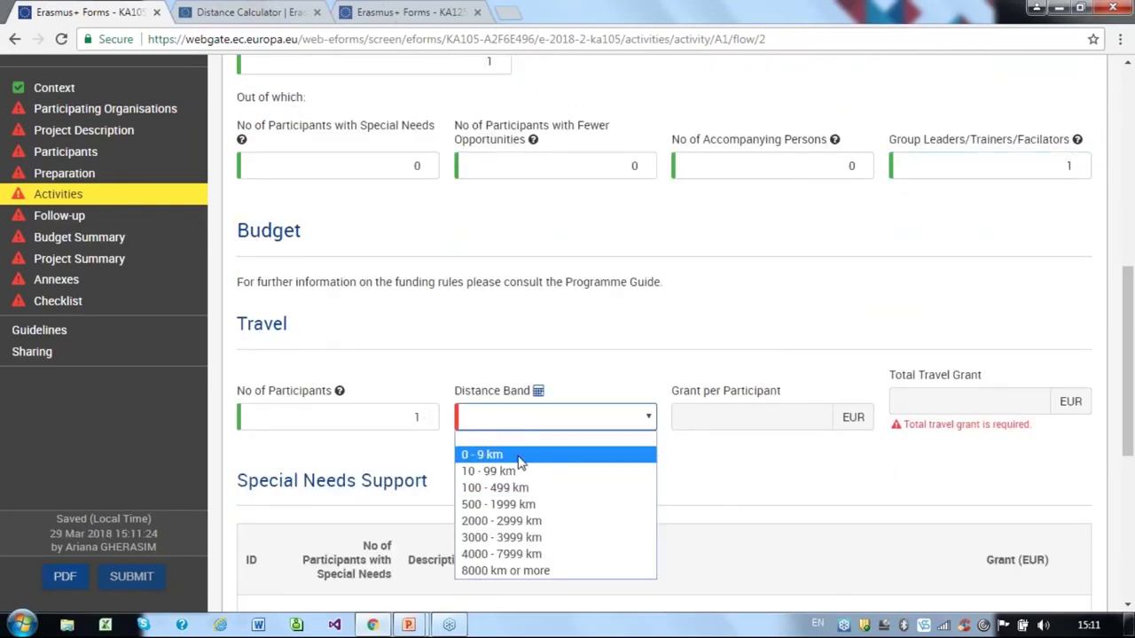
click(522, 456)
Look over the rest of the second flow's budget, return to the activity's details and check its list of flows
scroll(780, 466, down, 5)
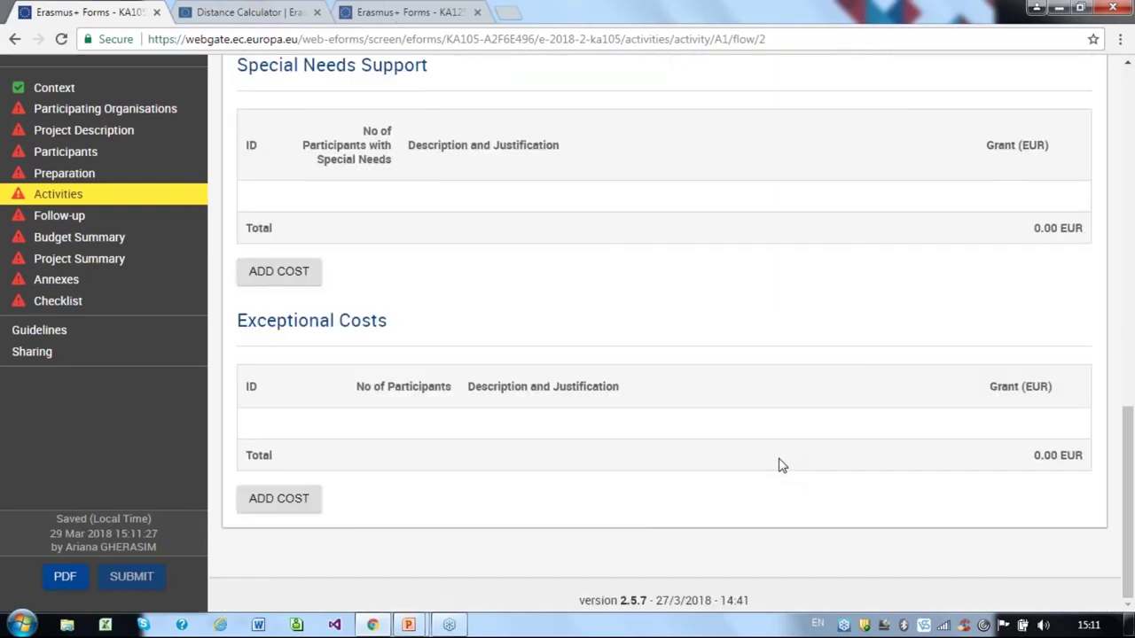
scroll(780, 465, up, 15)
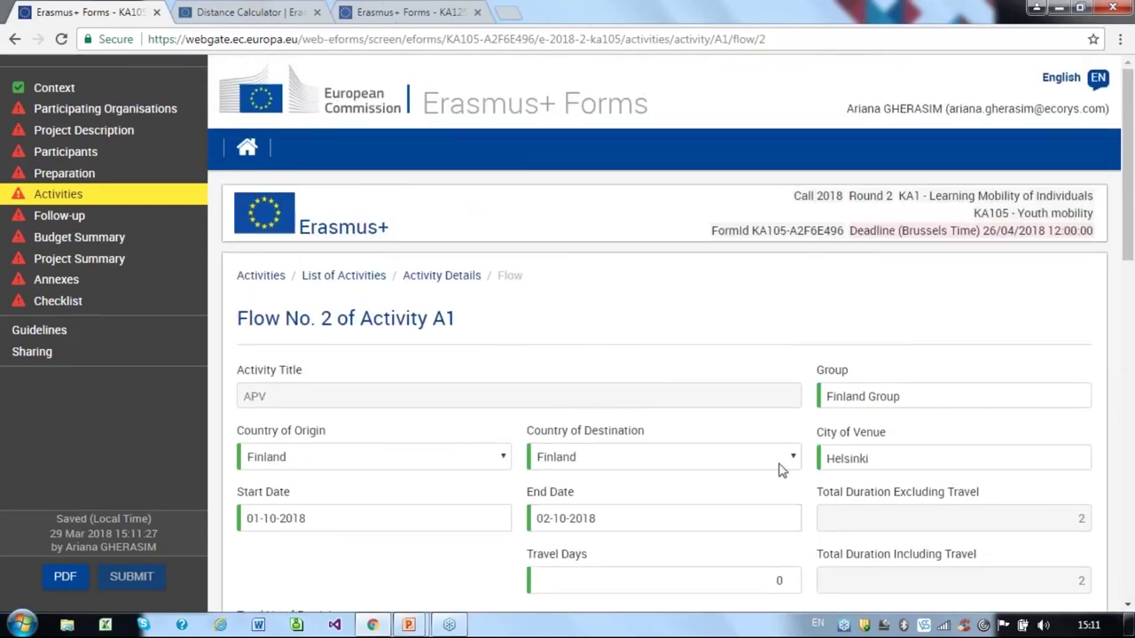
click(440, 276)
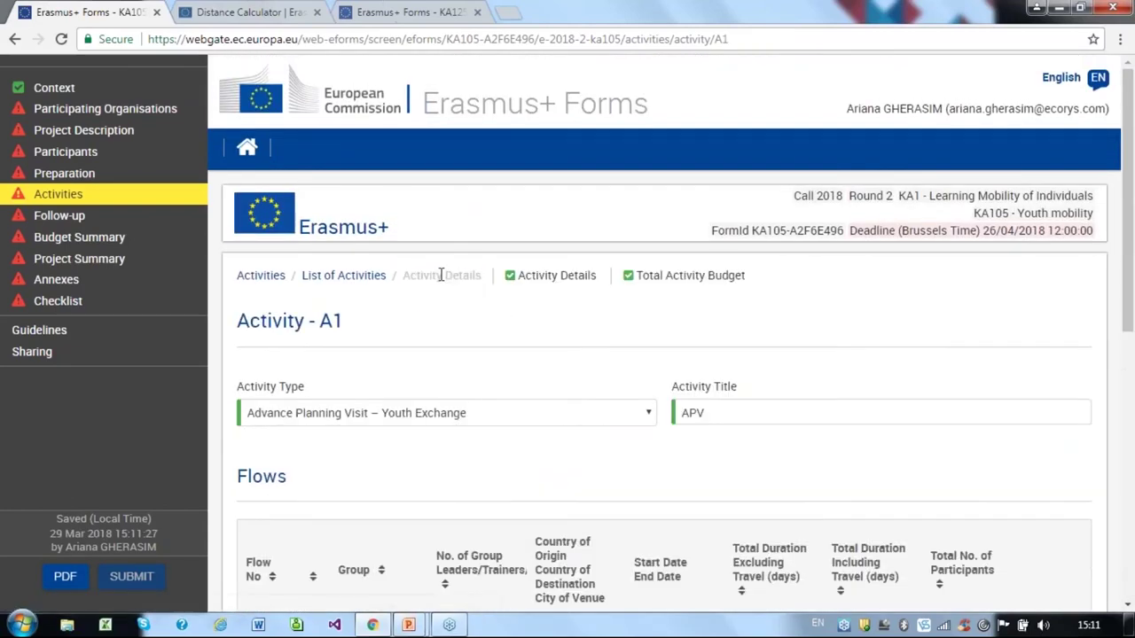
scroll(549, 484, down, 2)
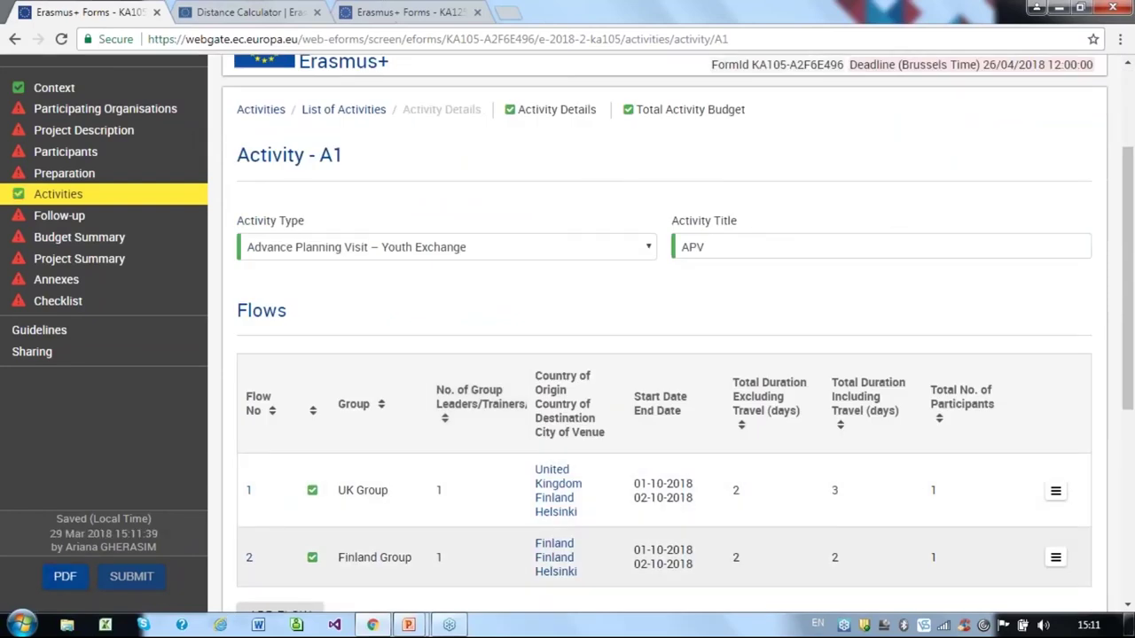